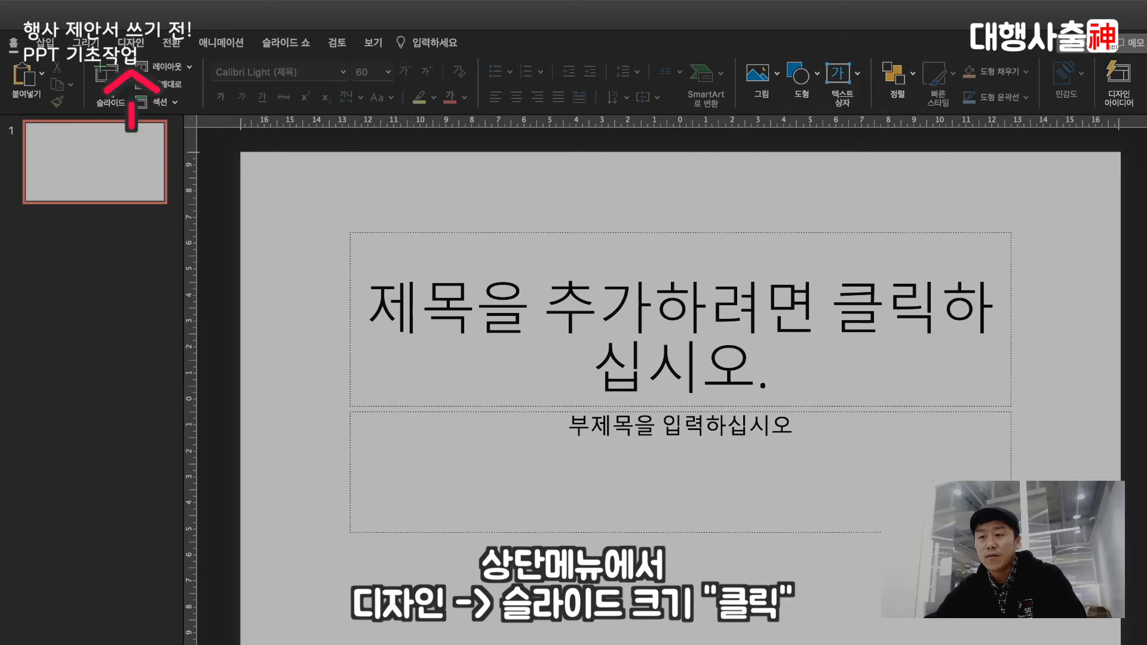
Bring up the design options that hold the slide size setting.
click(131, 44)
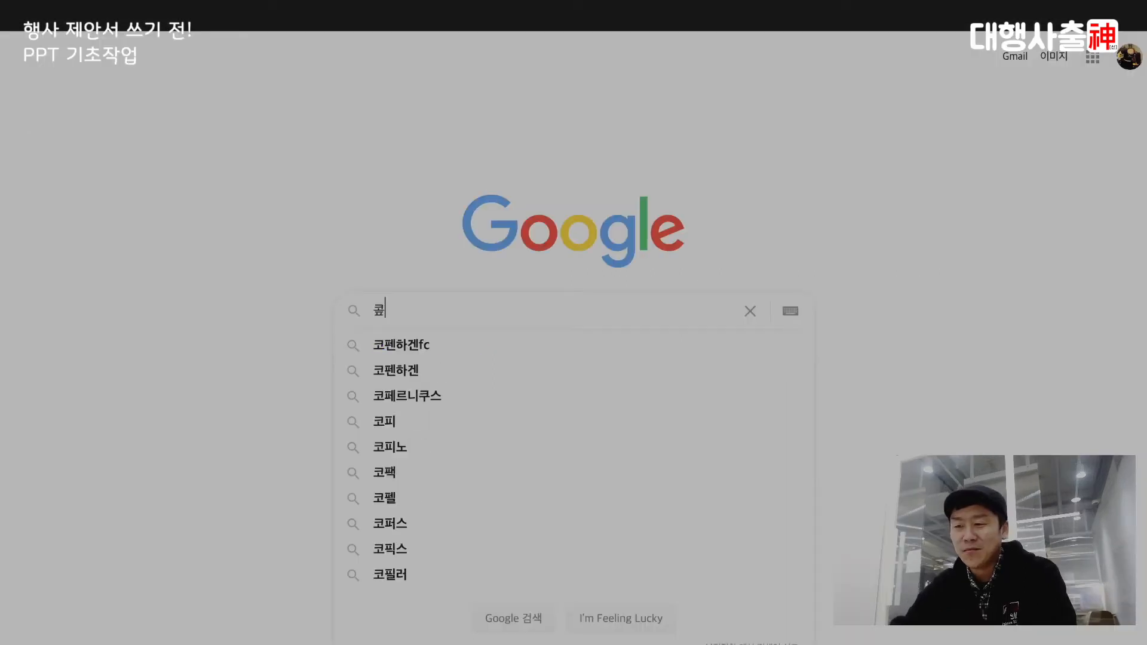
Switch to the web browser, search Google for 코펍, open the KoPub서체 page and look through its usage terms and font downloads.
text(펍)
key(Return)
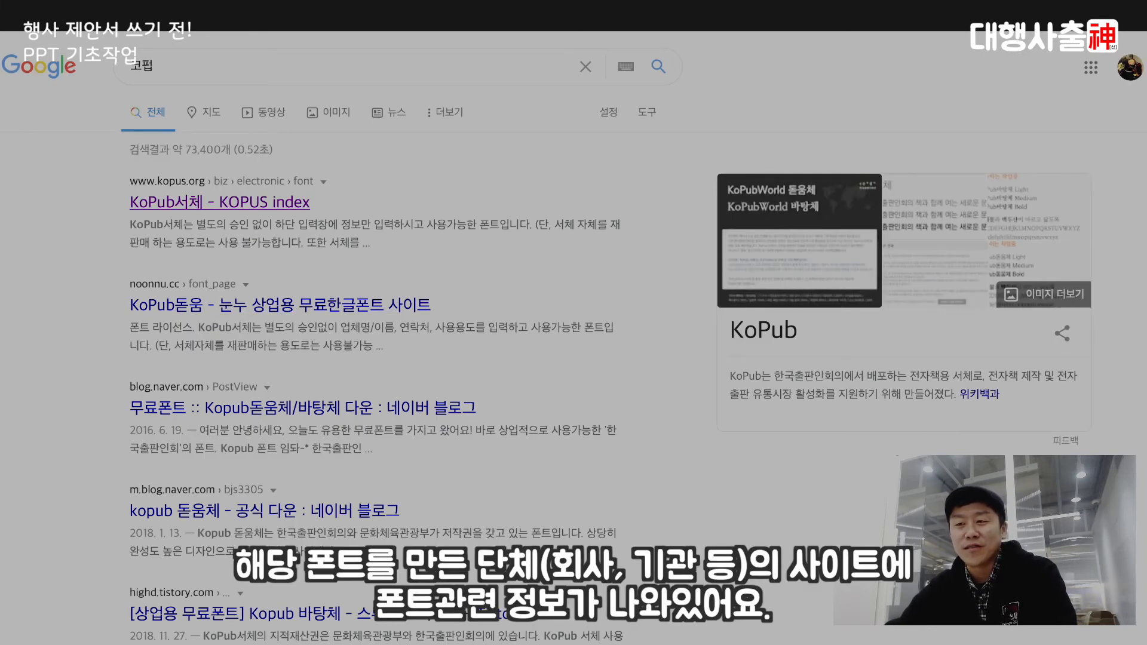
click(220, 202)
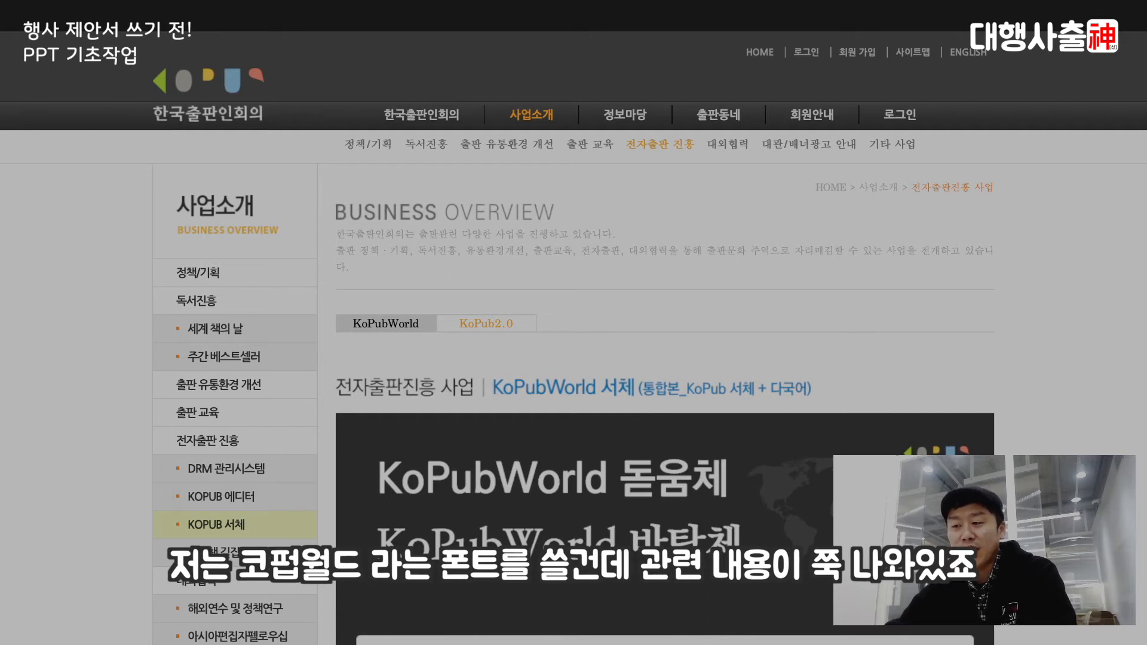
scroll(658, 323, down, 8)
scroll(657, 323, down, 20)
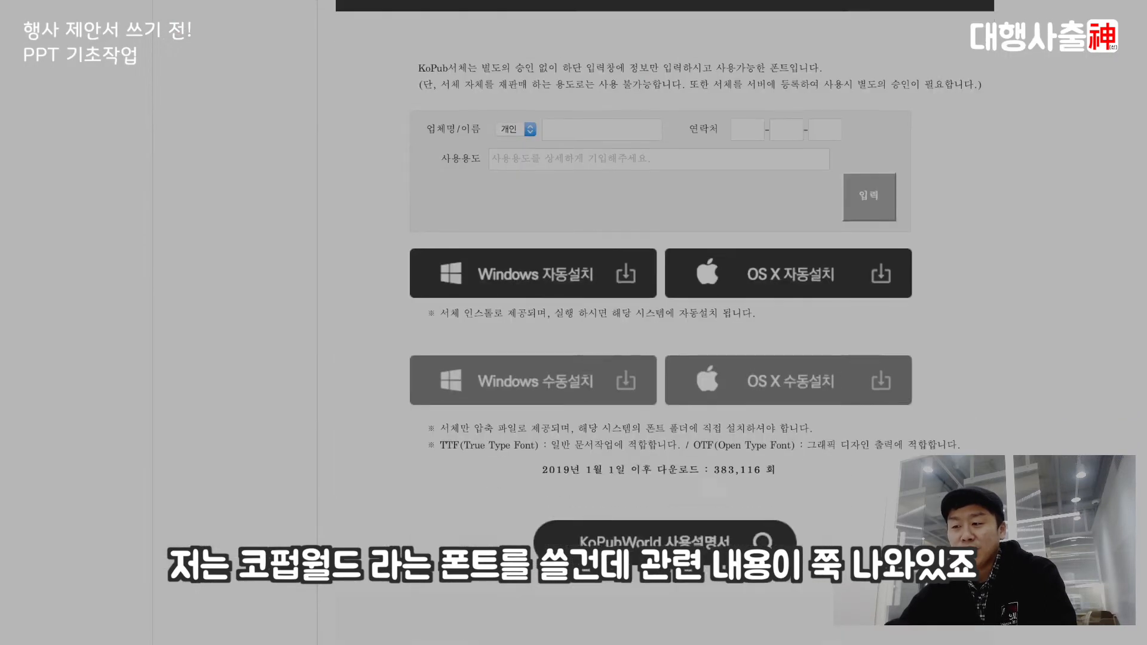
scroll(657, 323, down, 20)
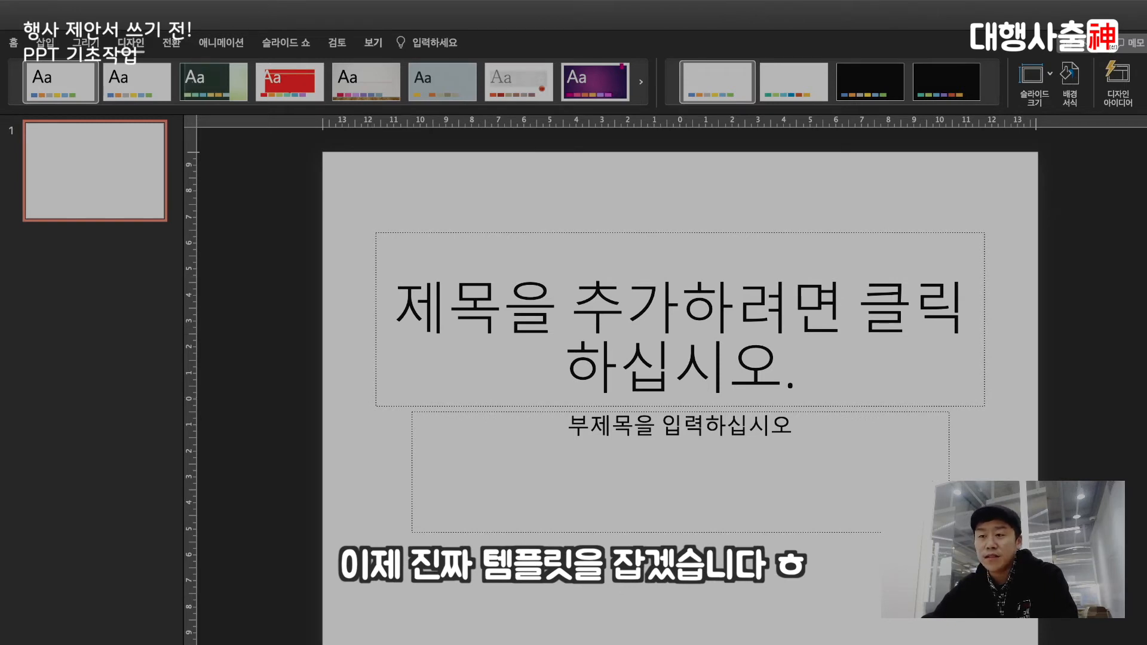
Open the slide master view and look over the available layouts.
click(373, 43)
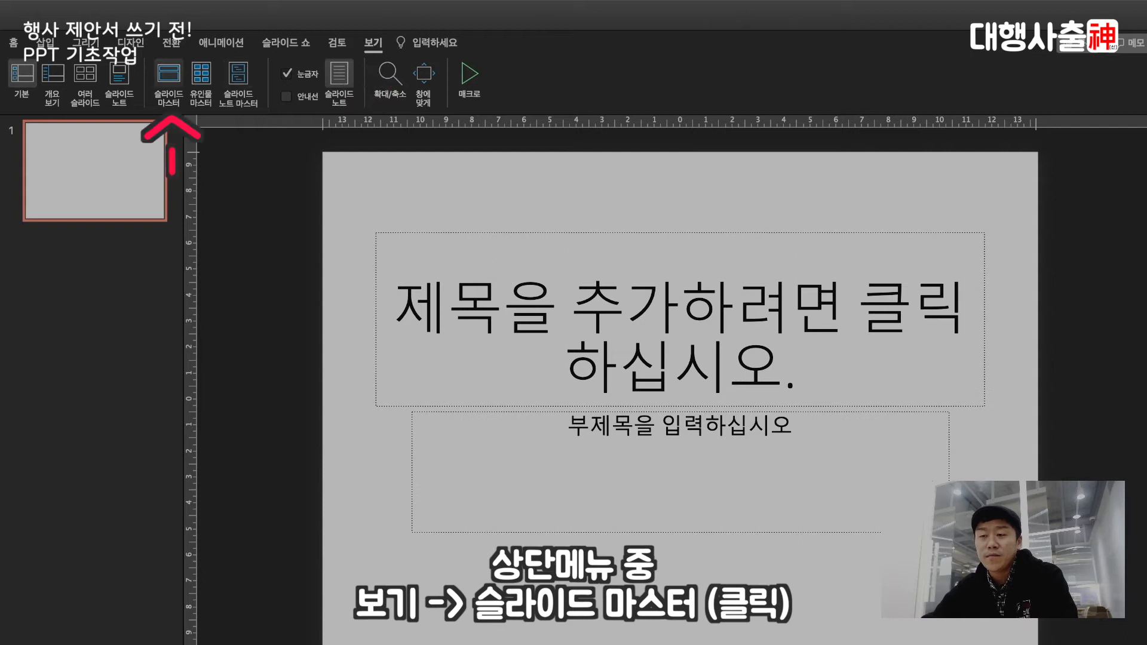
click(169, 78)
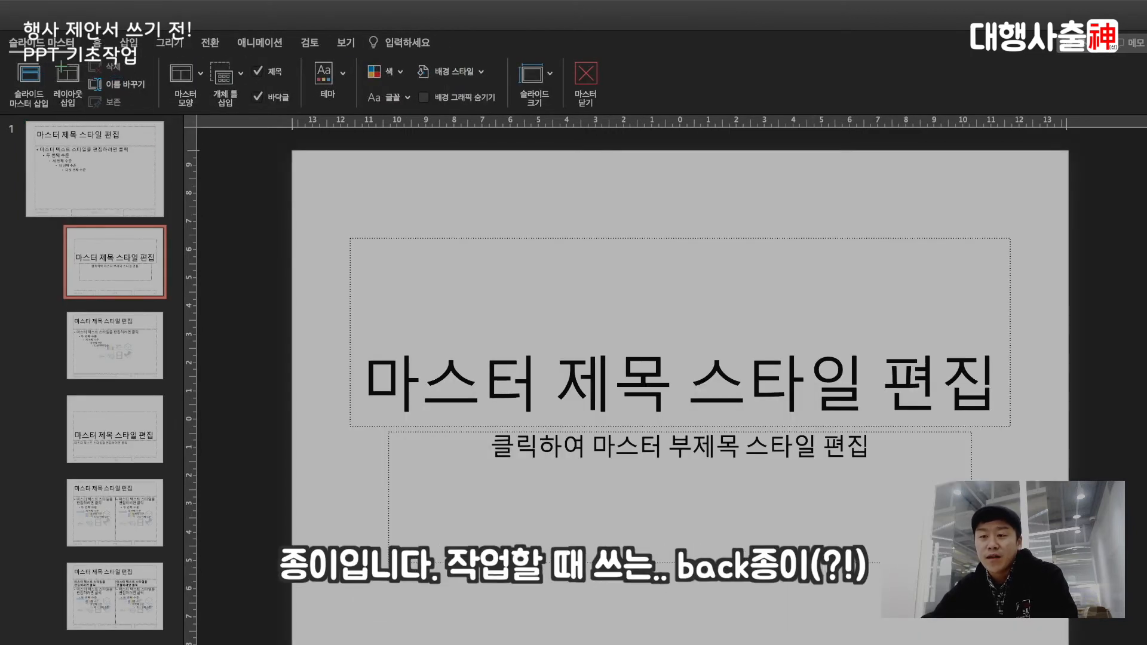
scroll(114, 379, down, 5)
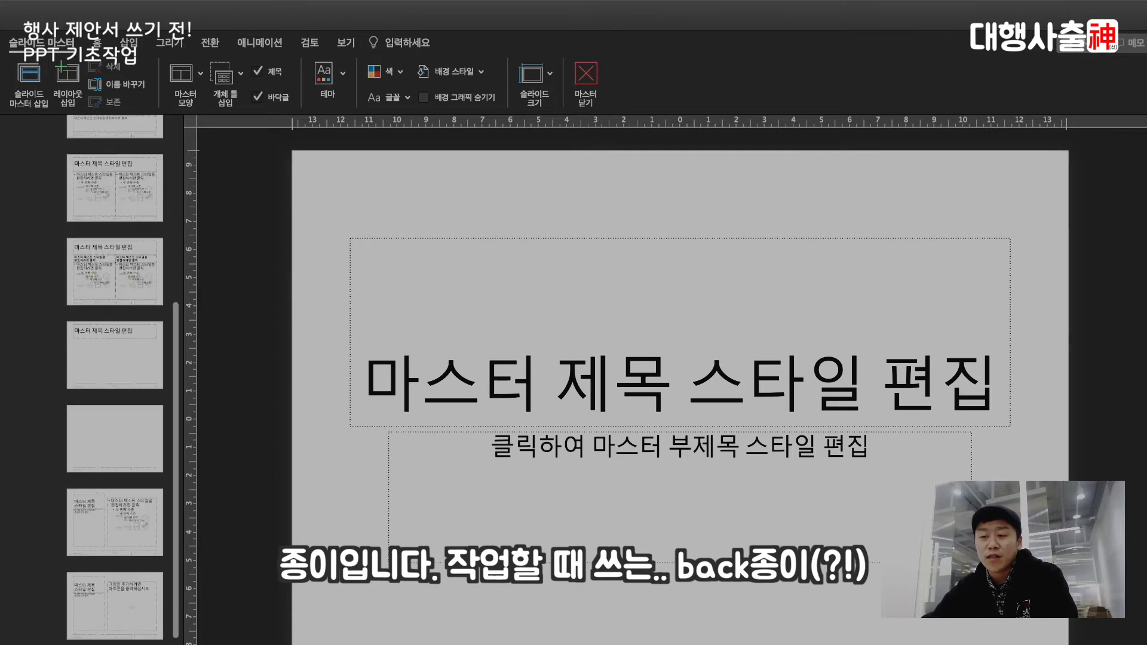
scroll(113, 380, up, 4)
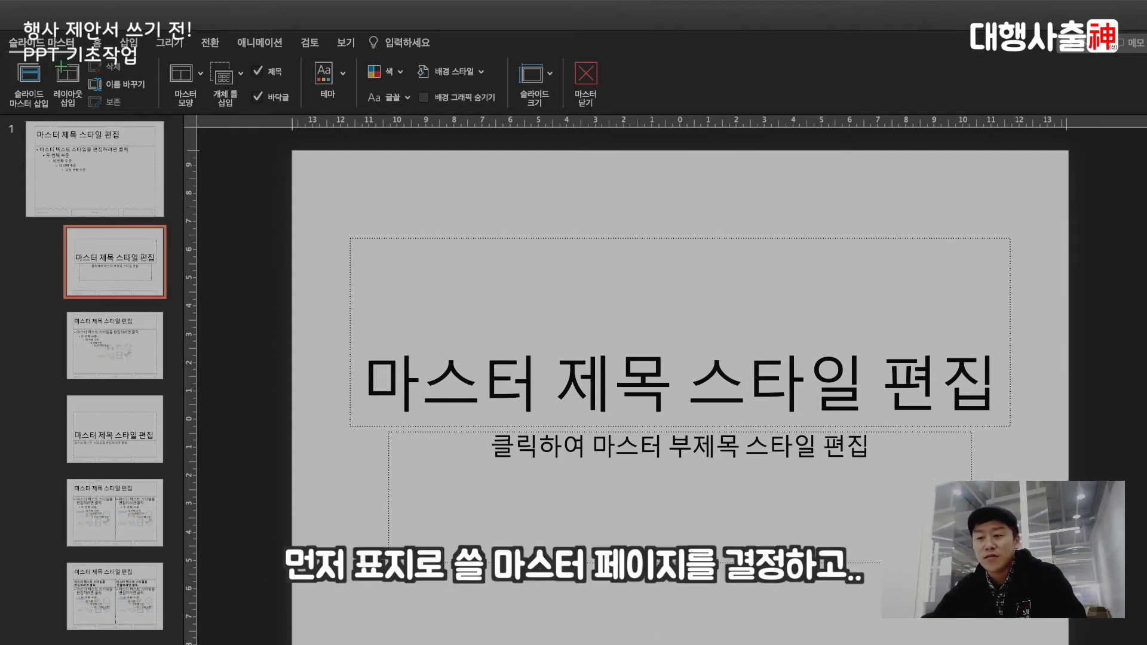
Remove all placeholders from the title-and-content layout, the second layout under the master.
click(115, 345)
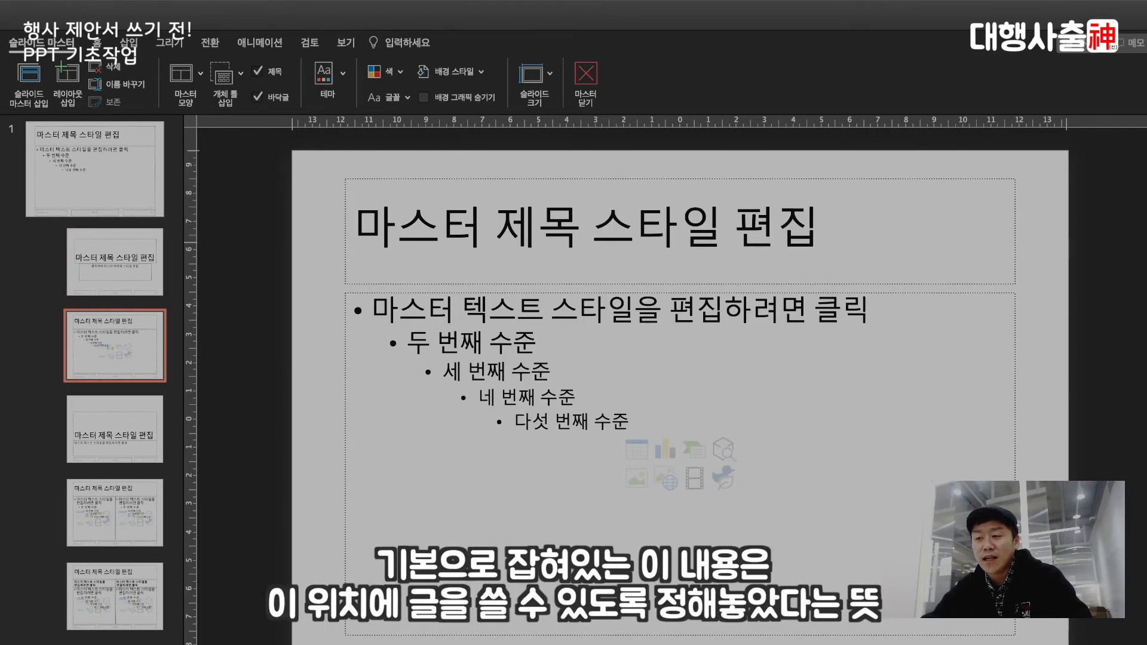
drag(263, 169, 1075, 644)
key(Delete)
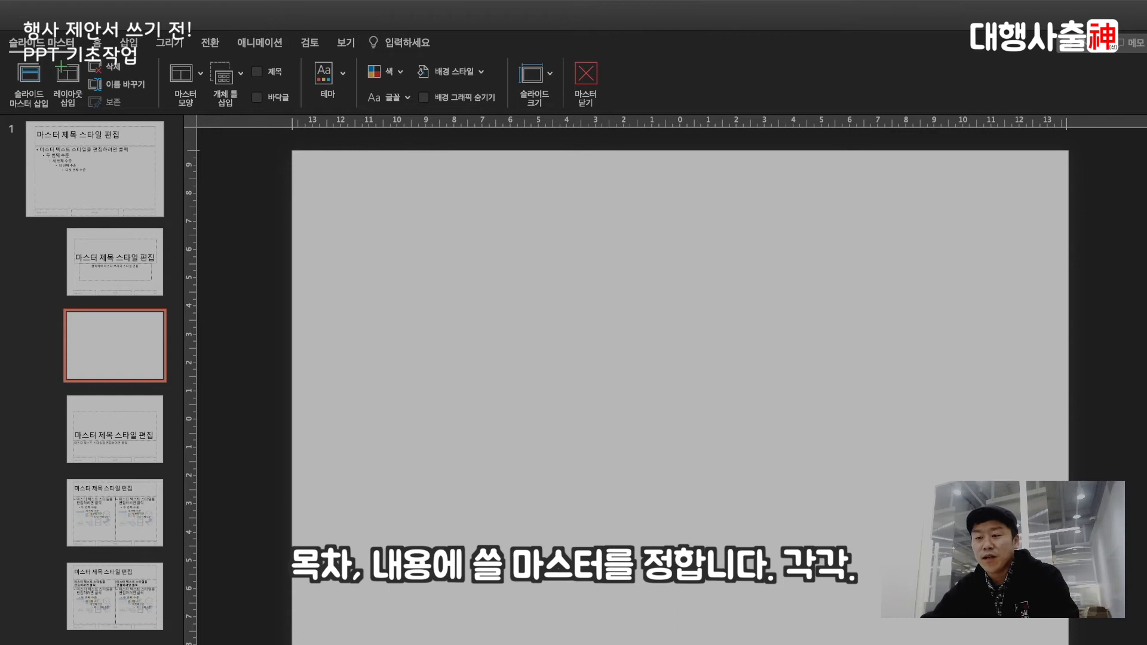
Remove all placeholders from the third layout under the master.
click(115, 429)
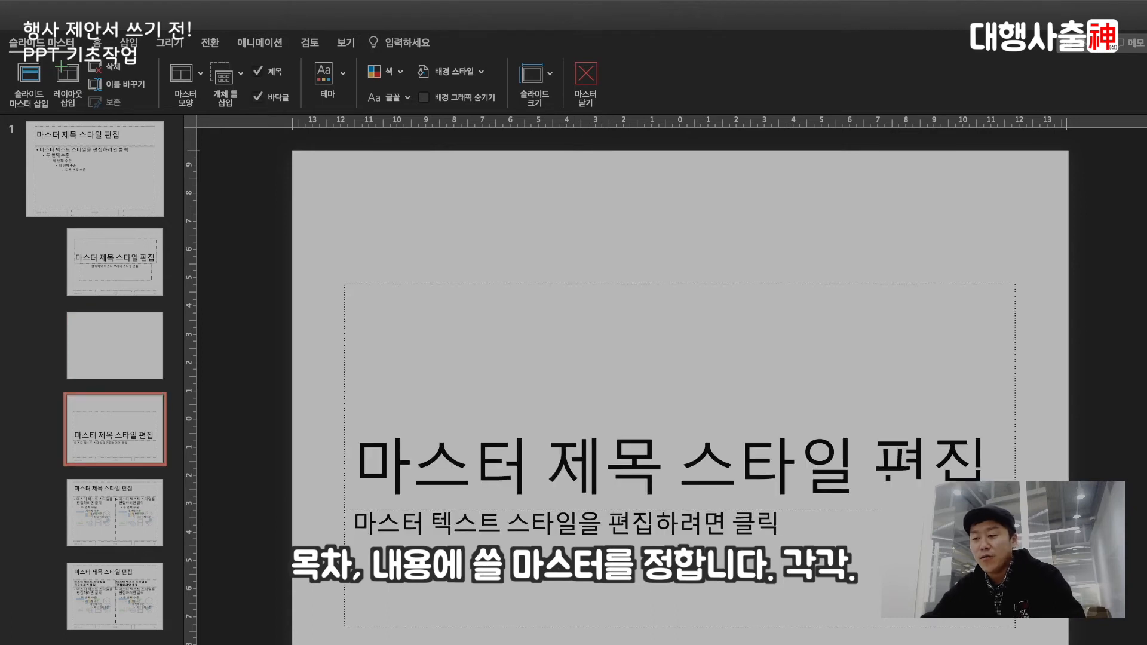
drag(298, 265, 972, 628)
drag(976, 460, 979, 477)
key(Delete)
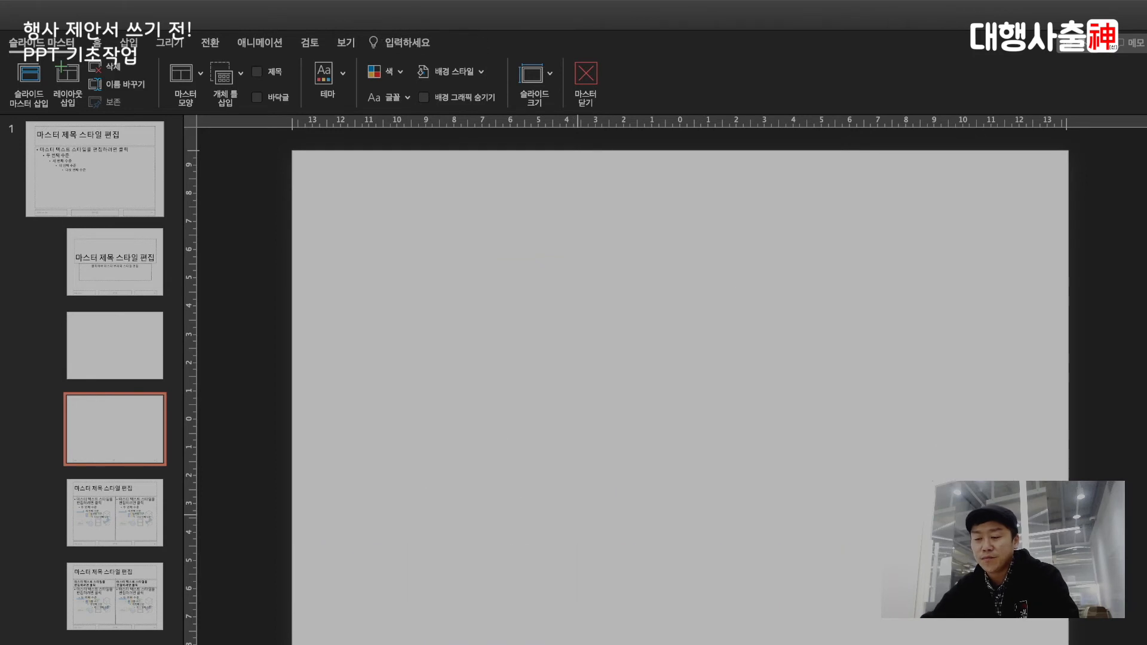
Delete all unused layouts from the fourth one through the last.
click(114, 513)
scroll(114, 513, down, 7)
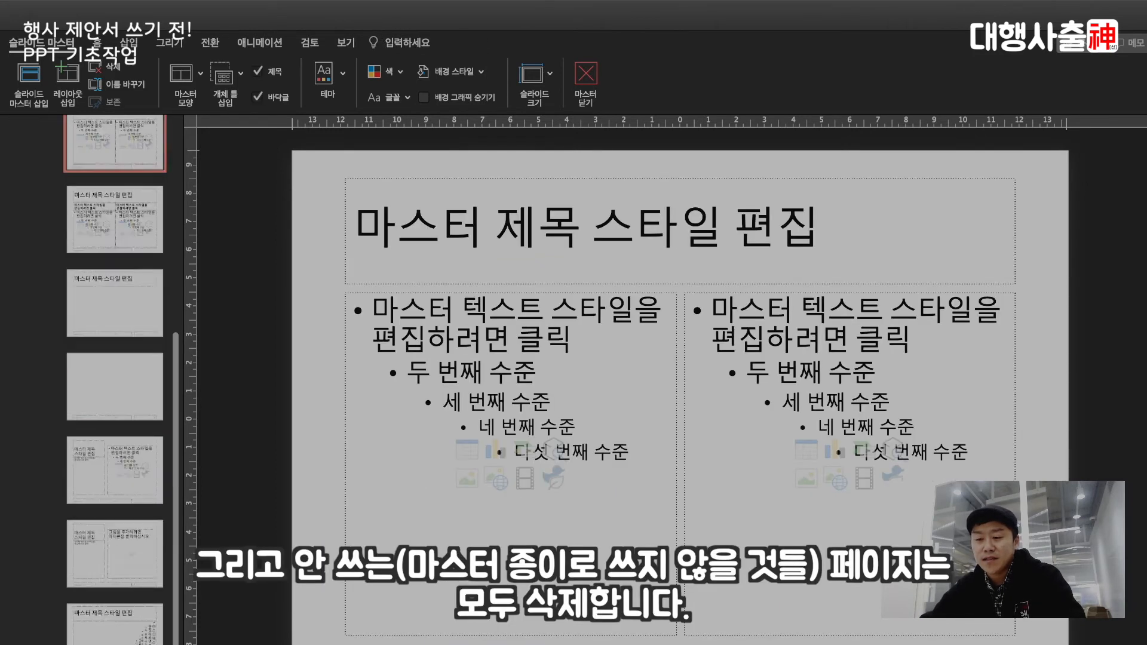
shift+click(115, 636)
key(Delete)
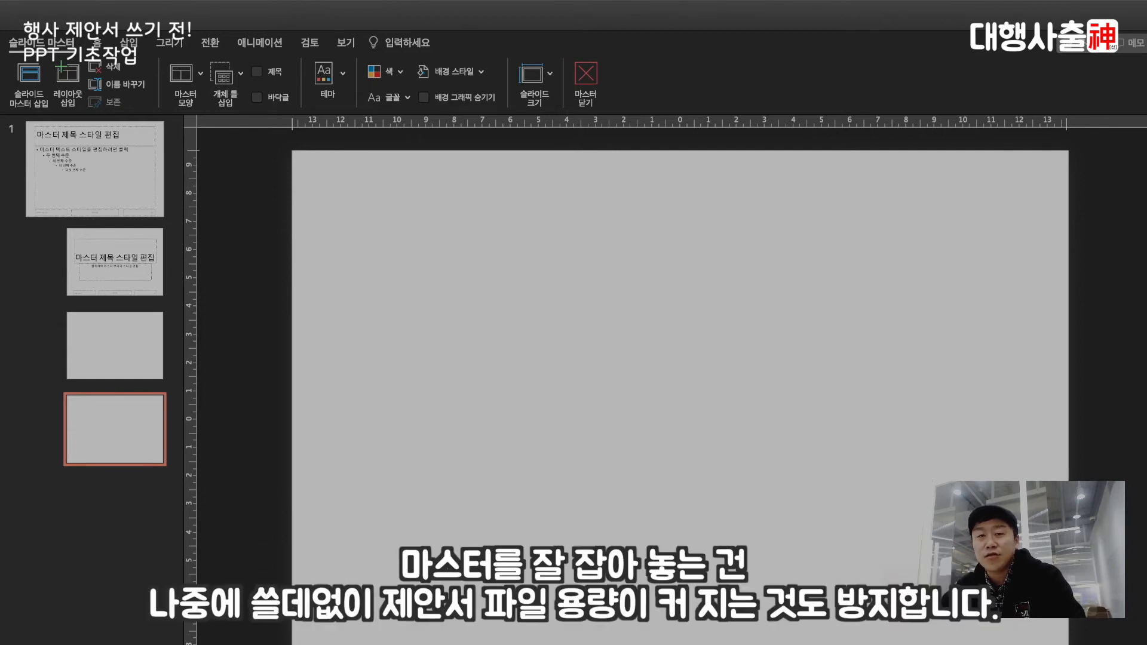
Remove all placeholders from the title slide layout, the first layout under the master.
click(114, 263)
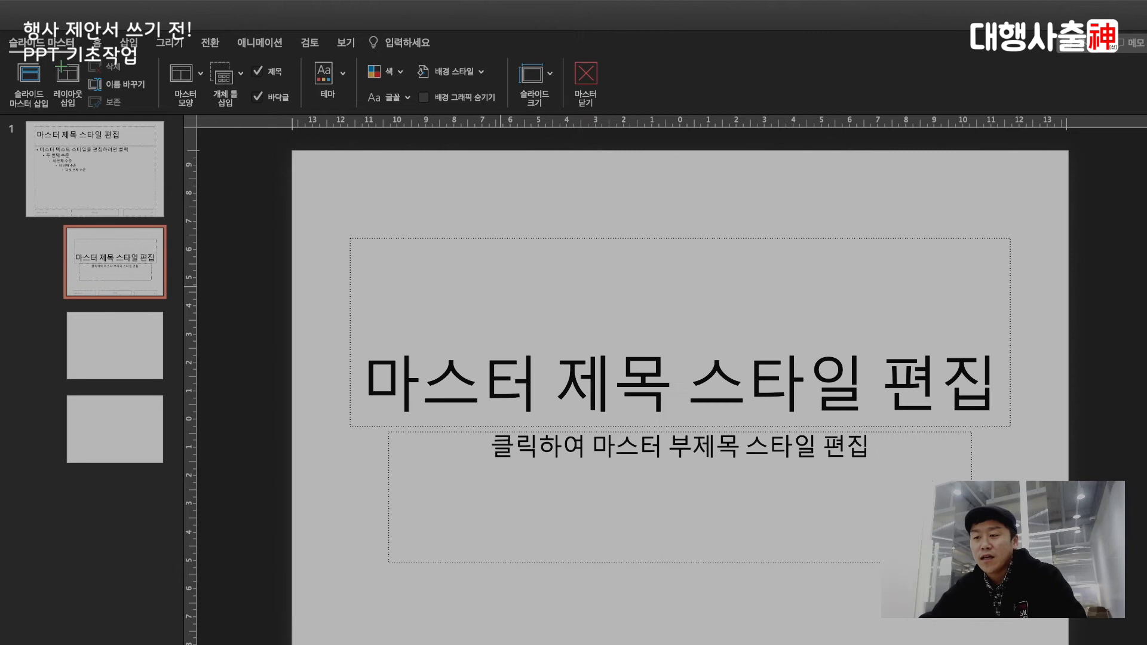
drag(260, 206, 1144, 644)
key(Delete)
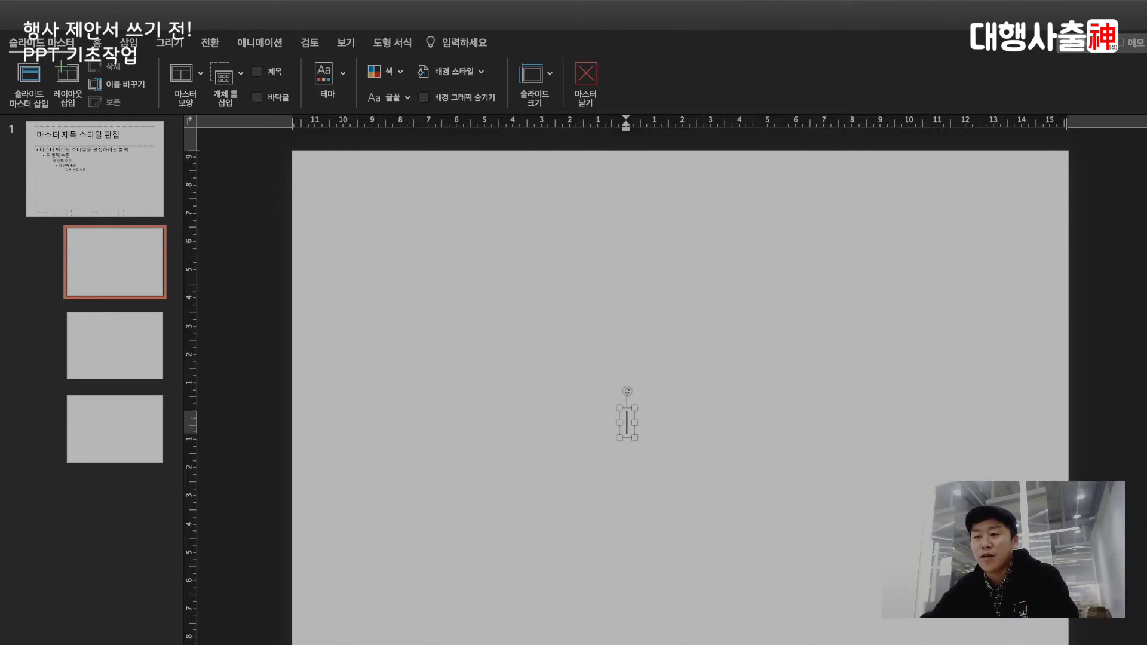
Add a slide-wide, centred 28 pt text box on the cover layout reading 제1회 젊은기획자포럼 and 제안서 on two lines.
click(625, 410)
text(ㅇㅇ)
key(super+shift+period)
key(super+shift+period)
key(super+shift+period)
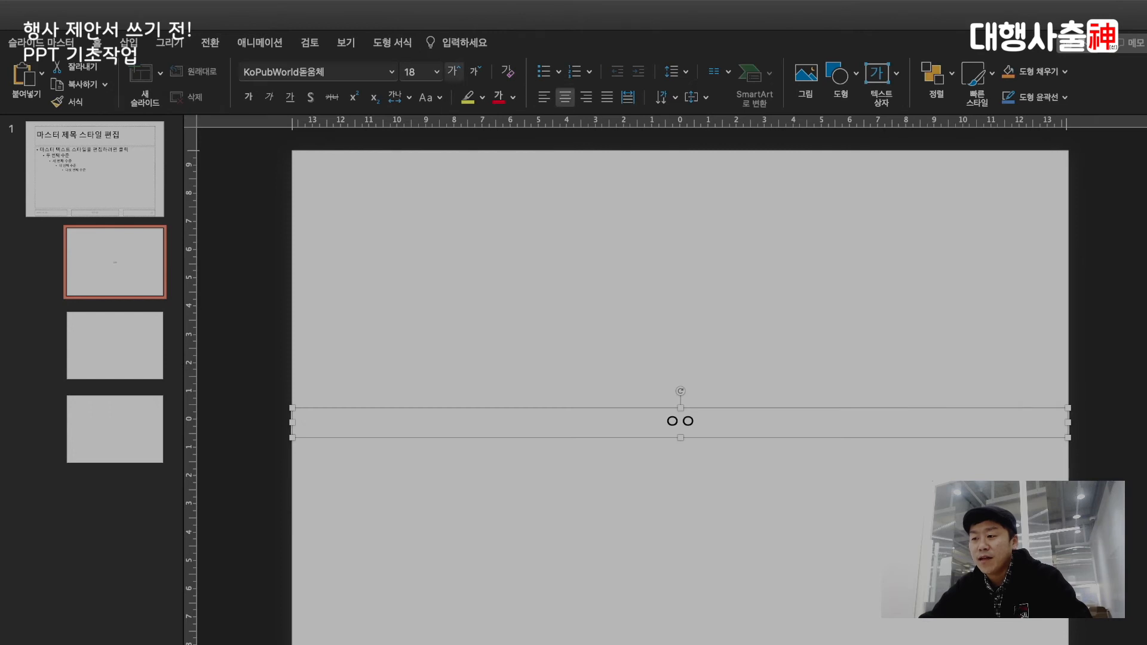
key(Return)
text(제1)
text(회 젊은기)
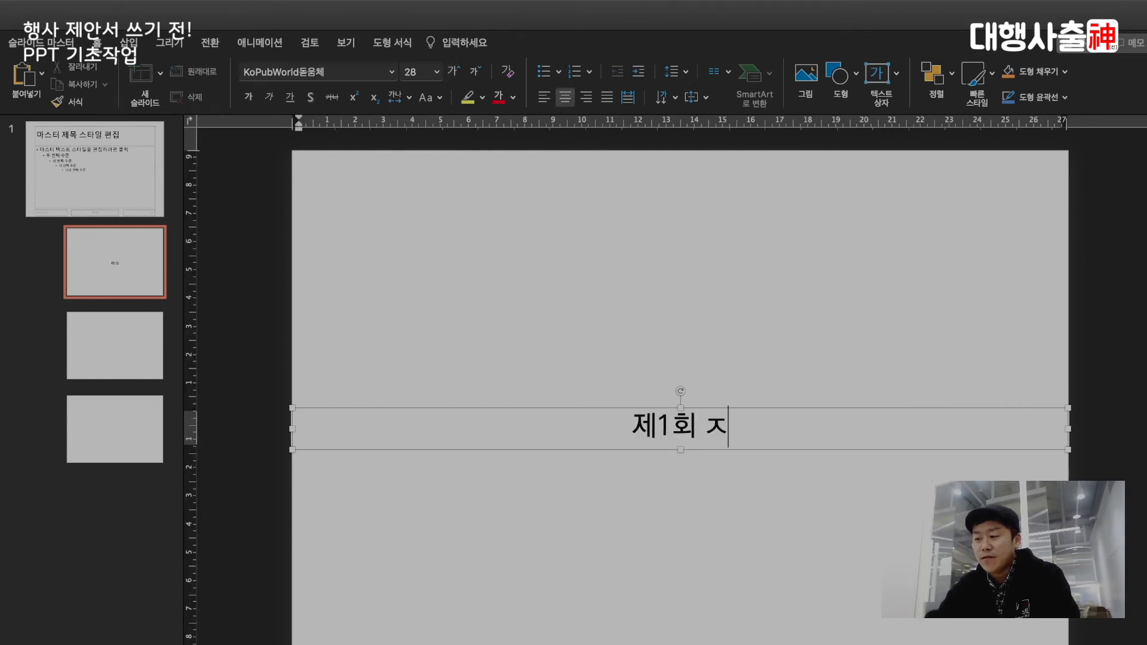
text(획자포럼)
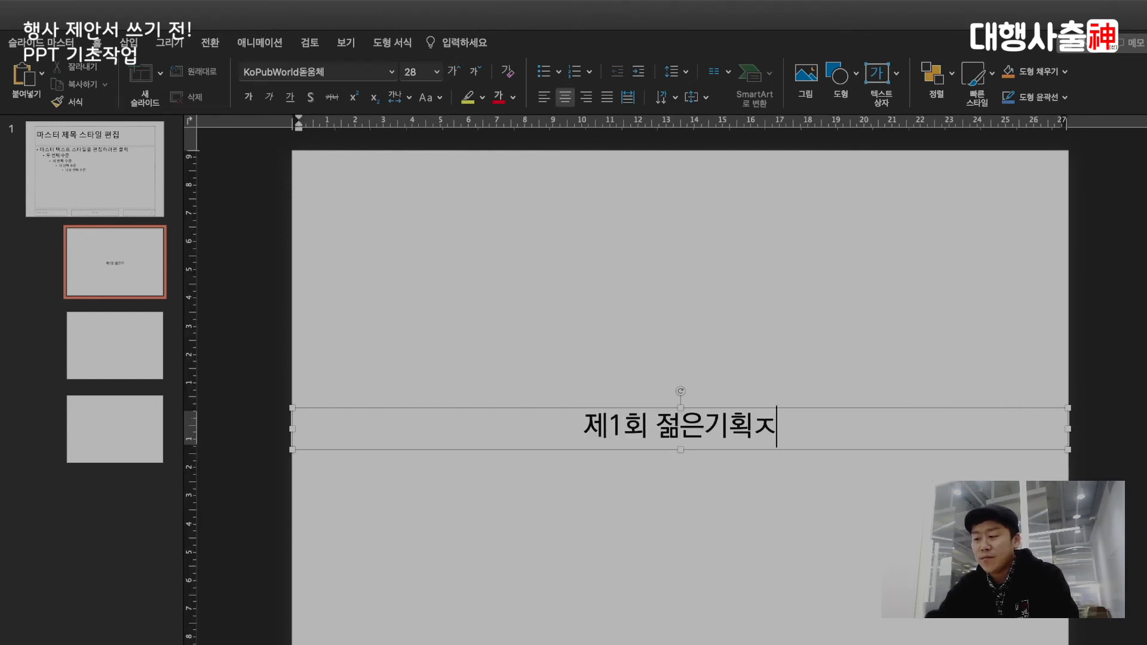
key(Return)
text(제아ㄴ서)
Move the cover title box higher, make its text bold at 40 pt, and space out the second line as 제 안 서.
drag(633, 408, 634, 344)
key(super+b)
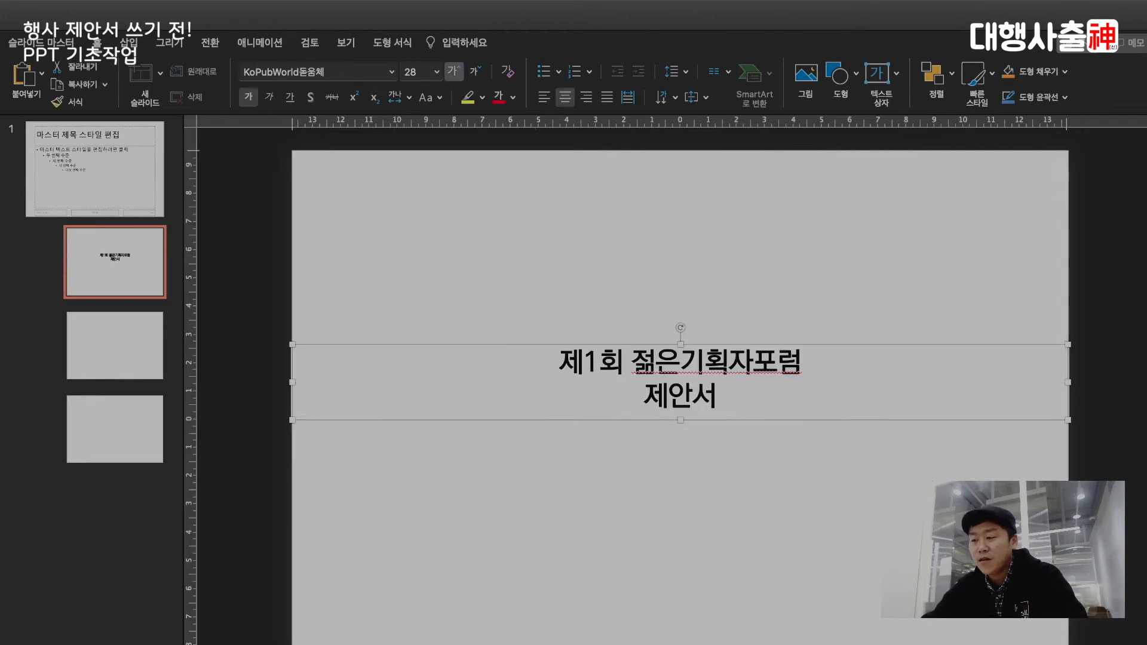
key(super+shift+period)
key(super+shift+period)
key(super+shift+period)
click(663, 417)
key(Right)
key(Escape)
Duplicate the title text box below itself, reduce the copy to 20 pt and replace its text with 2020년 00월.
key(super+d)
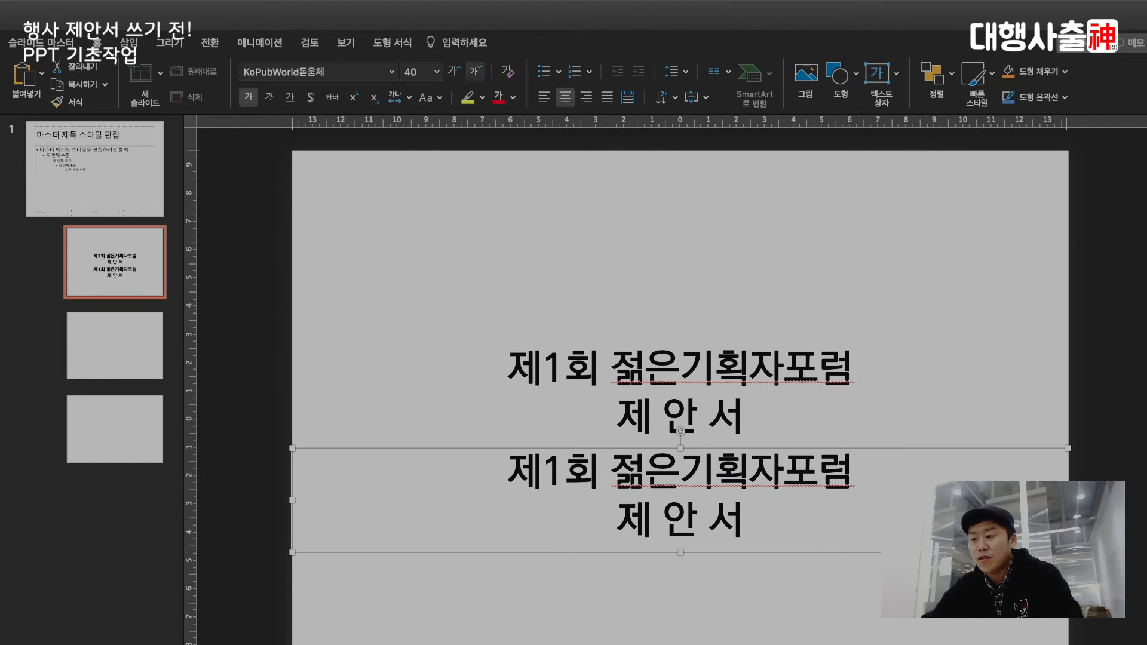
click(476, 72)
click(476, 72)
click(475, 72)
click(475, 71)
click(475, 72)
key(Return)
text(2020년 00)
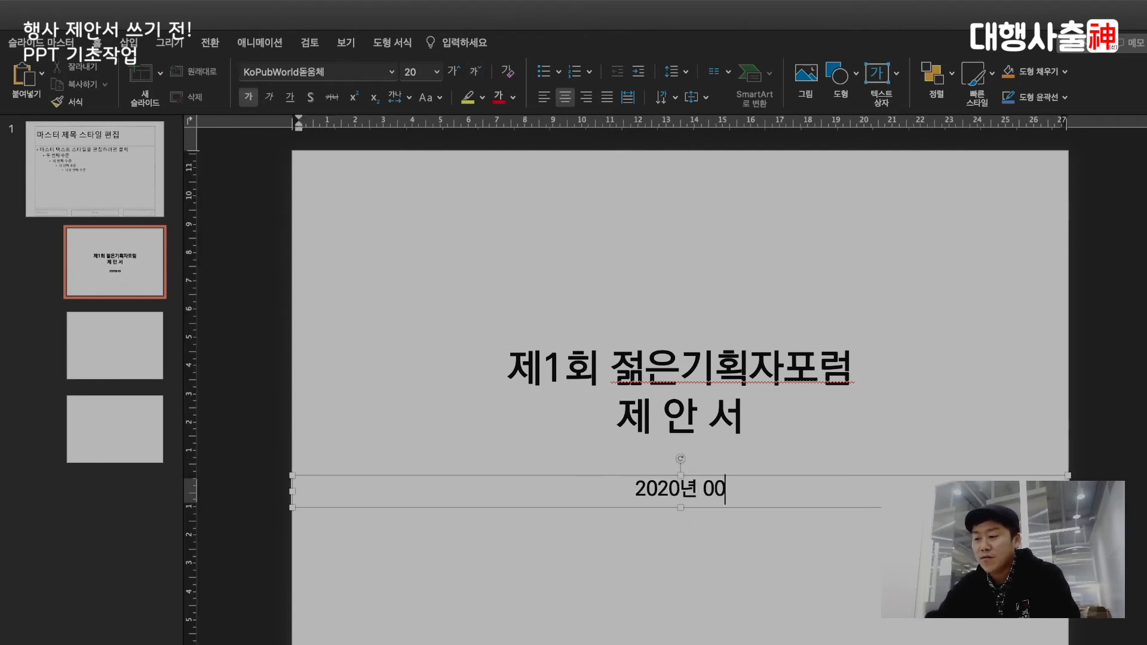
text(월)
Copy the date text box just below itself and replace the copy's text with 제1회 젊은기획자포럼 TFT.
drag(573, 476, 573, 522)
key(Return)
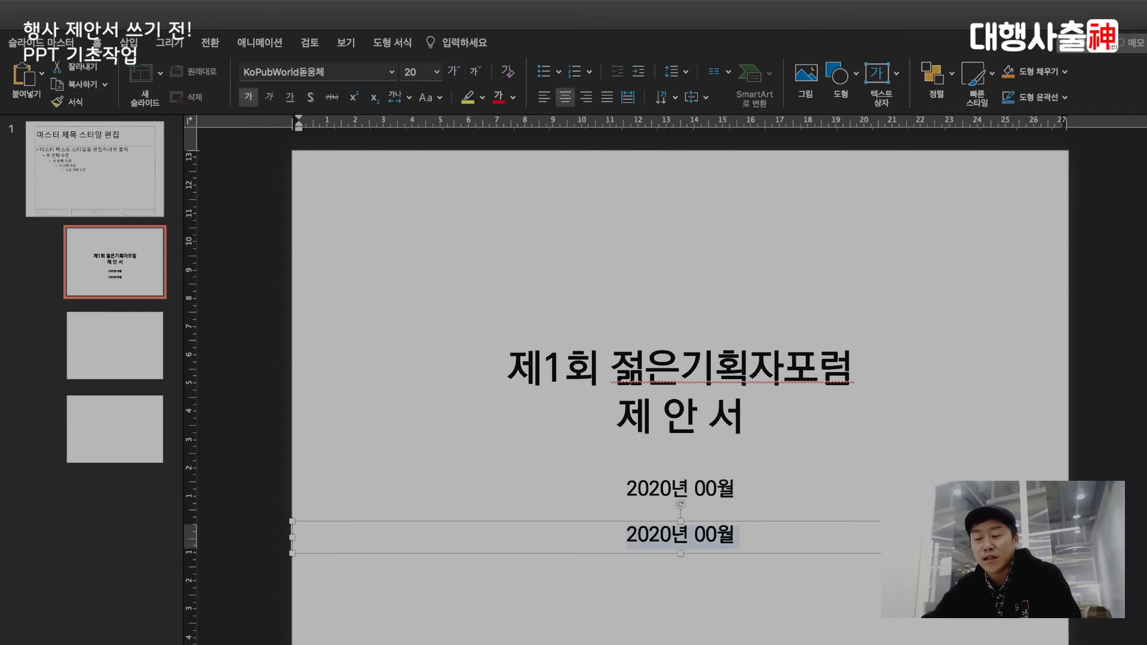
text(젊은기획자포럼)
text(제1회)
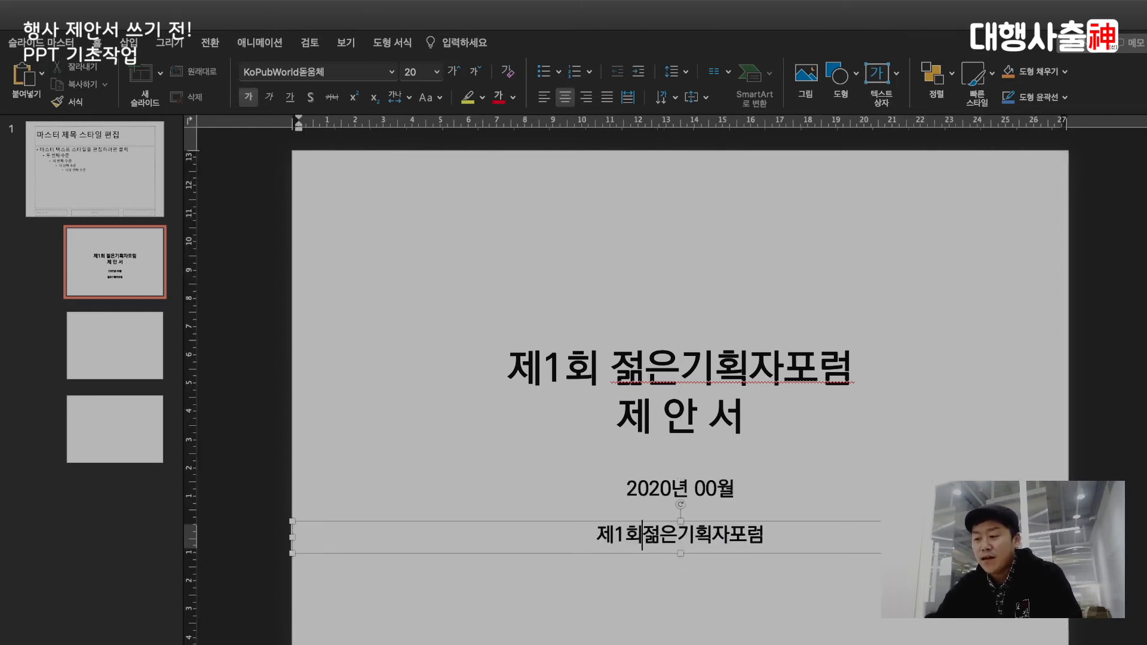
key(End)
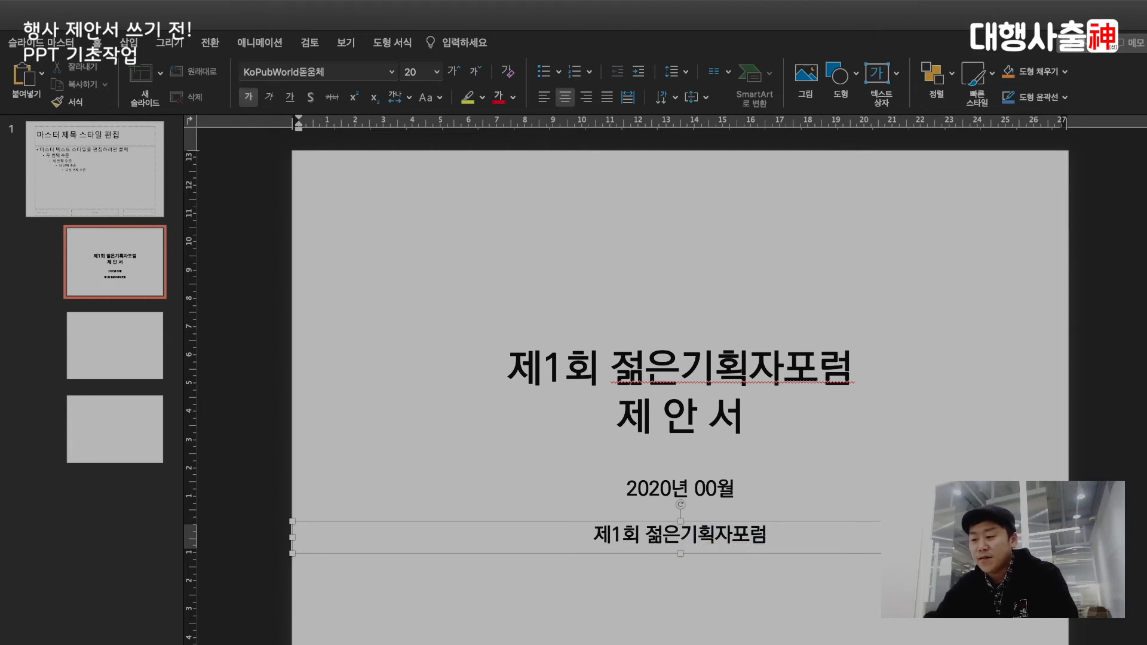
text(TFT)
Reduce the TFT line to 16 pt and move the date and TFT boxes up closer to the title.
key(Escape)
key(super+shift+comma)
key(super+shift+comma)
shift+click(703, 483)
key(Up)
key(Up)
key(Up)
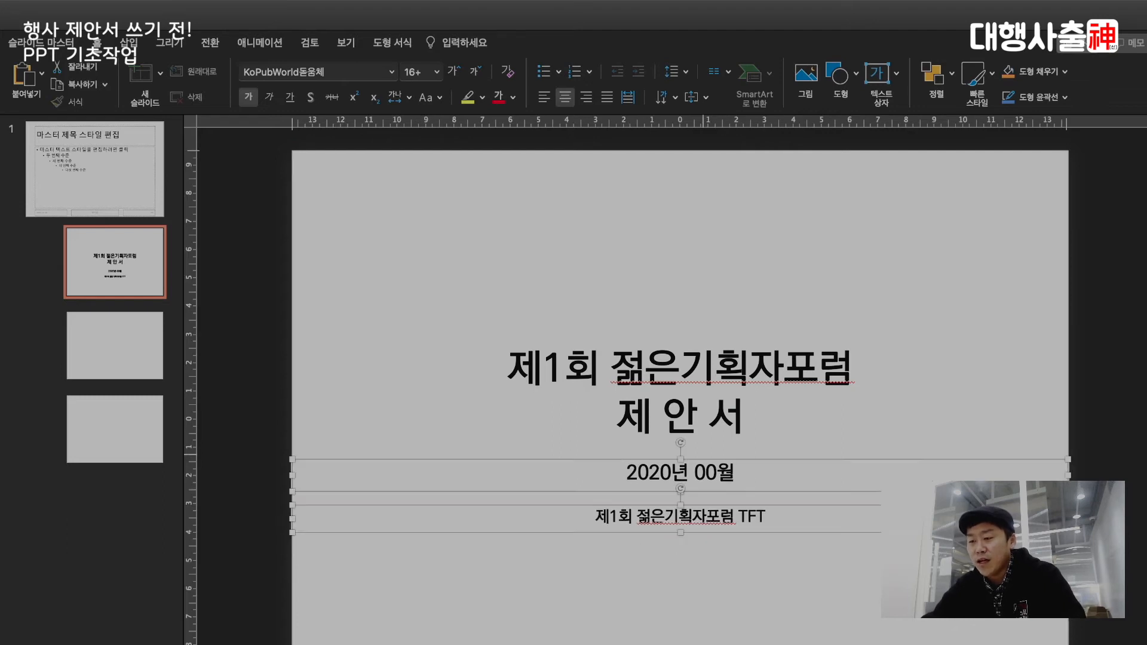
click(645, 418)
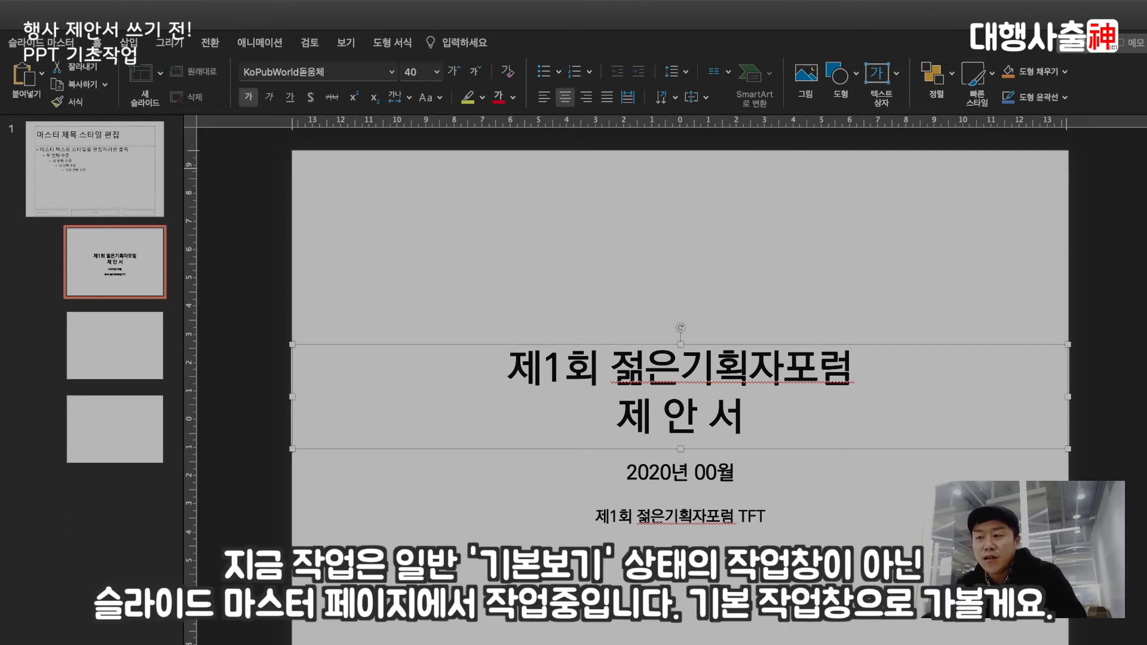
Return to the normal view and delete the empty title and subtitle placeholders from the cover slide.
click(346, 42)
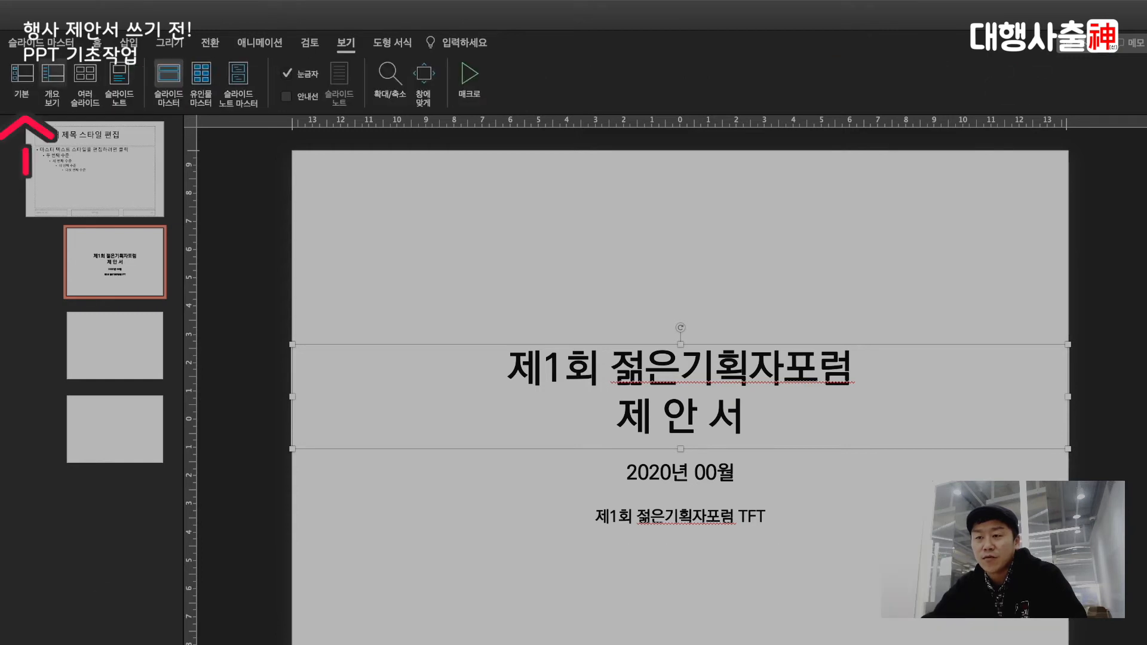
click(23, 75)
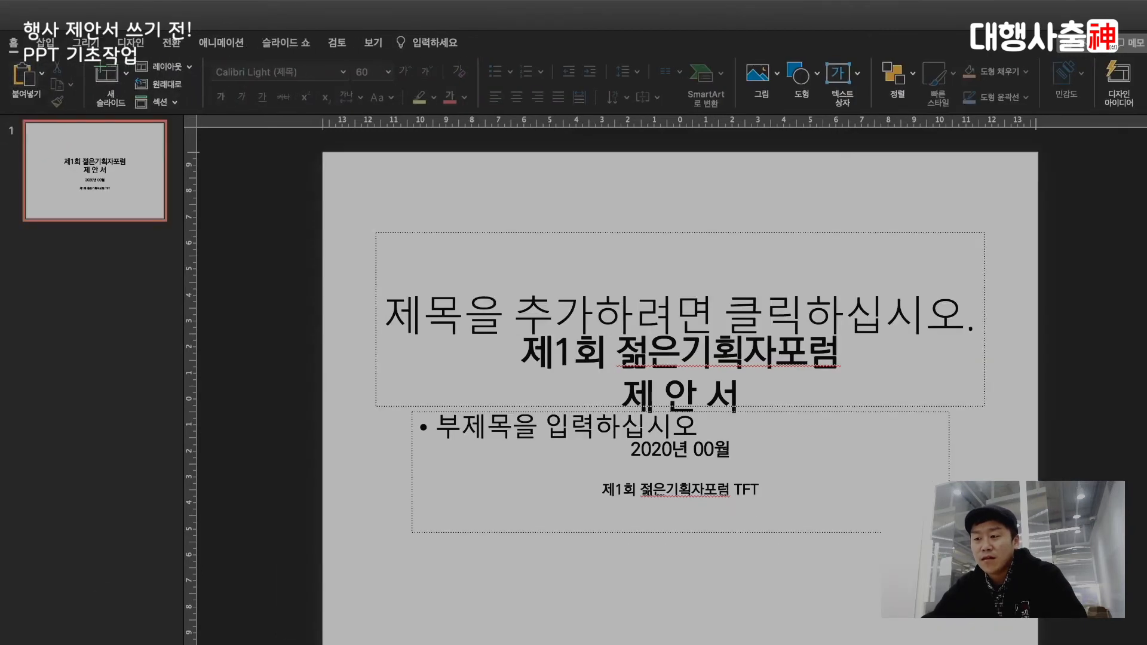
click(551, 274)
key(super+a)
key(Delete)
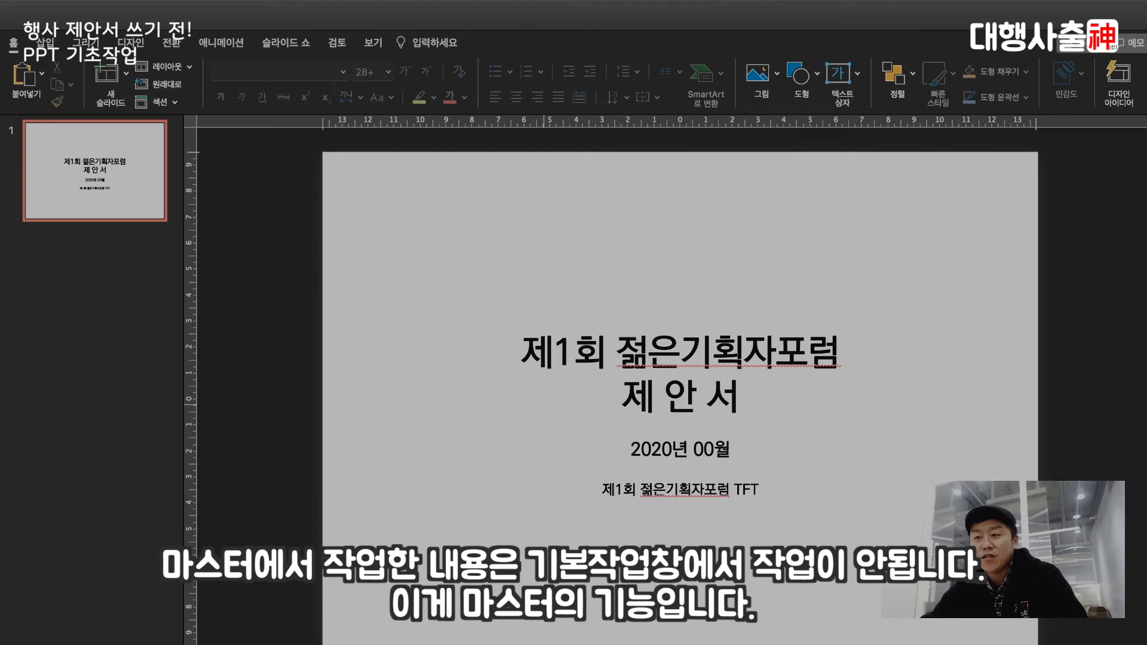
Reopen the slide master and add a bold 32 pt 목차 heading near the upper-left corner of the second layout.
click(373, 42)
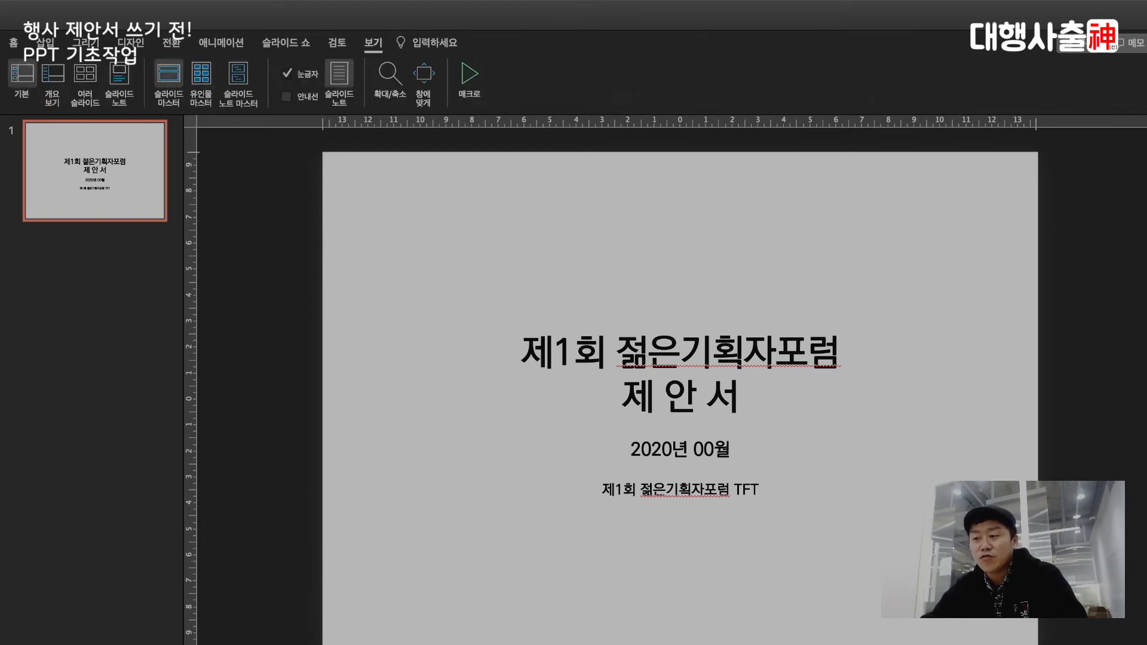
click(169, 75)
click(115, 345)
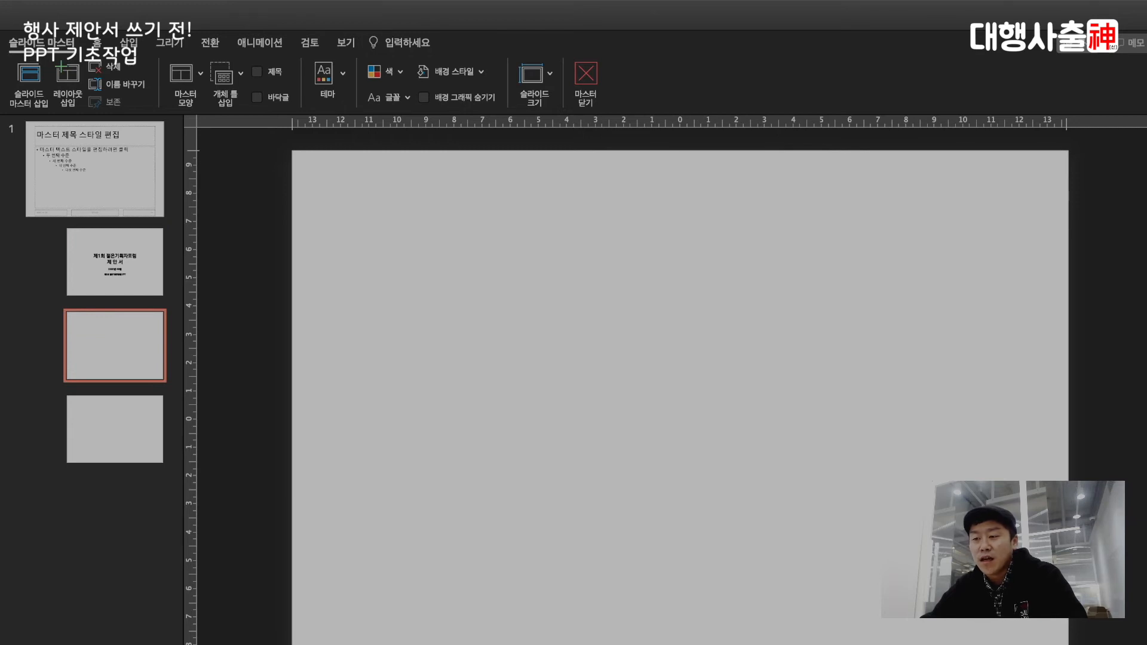
click(362, 233)
text(목차)
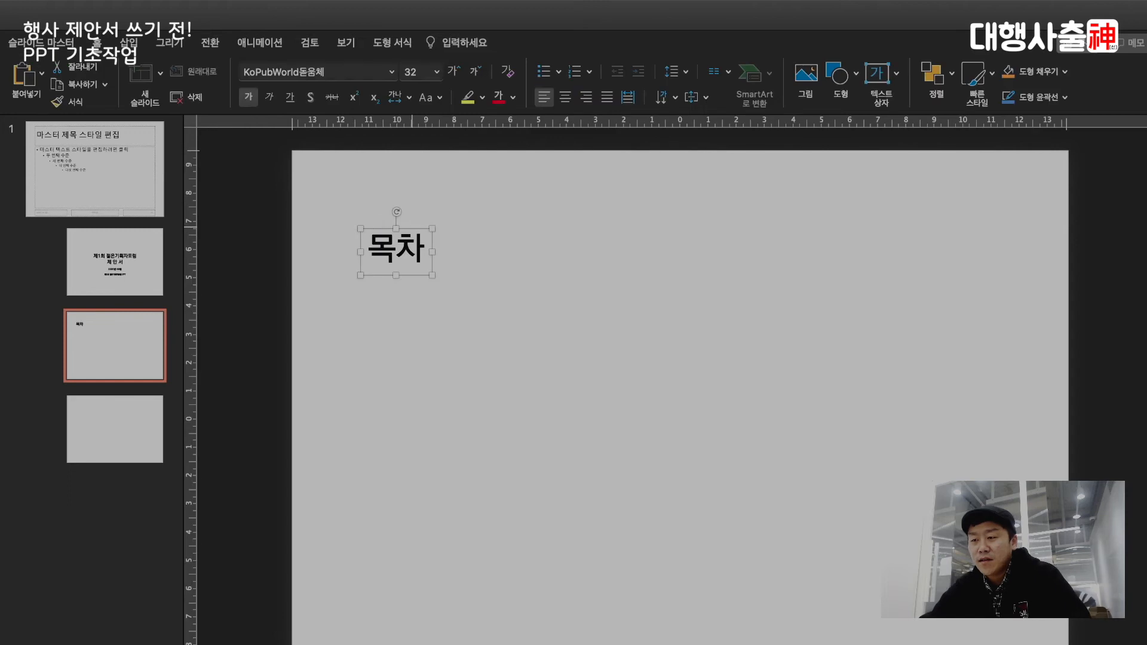
drag(411, 222, 404, 212)
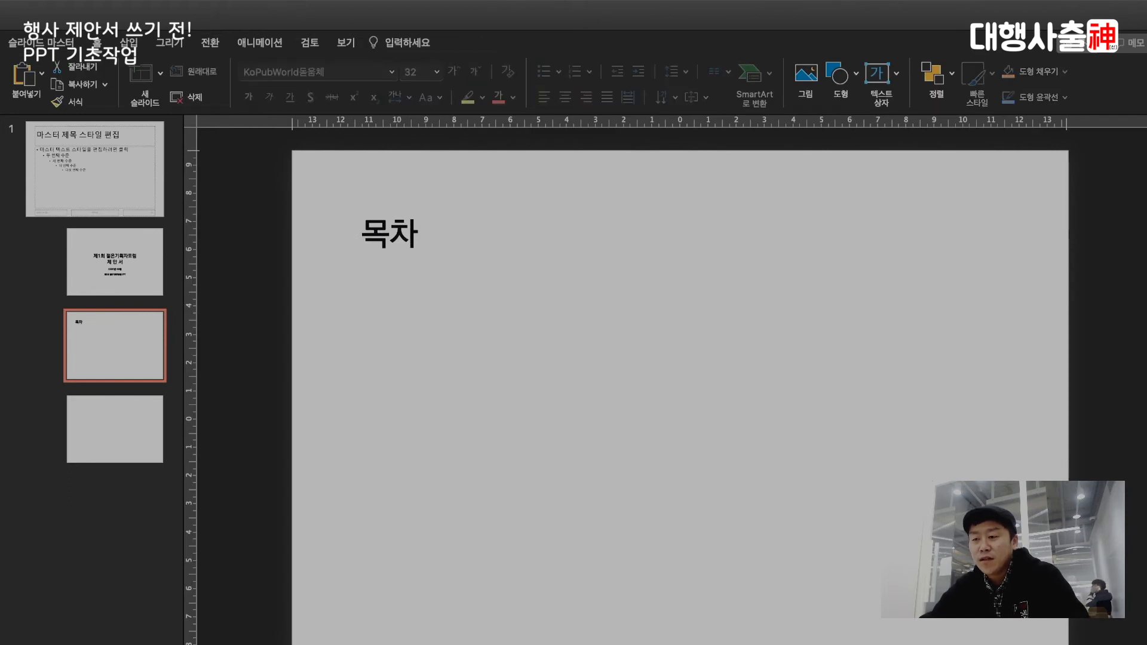
Add a text box reading I. 기본개요 near the upper-left corner of the third layout.
click(114, 429)
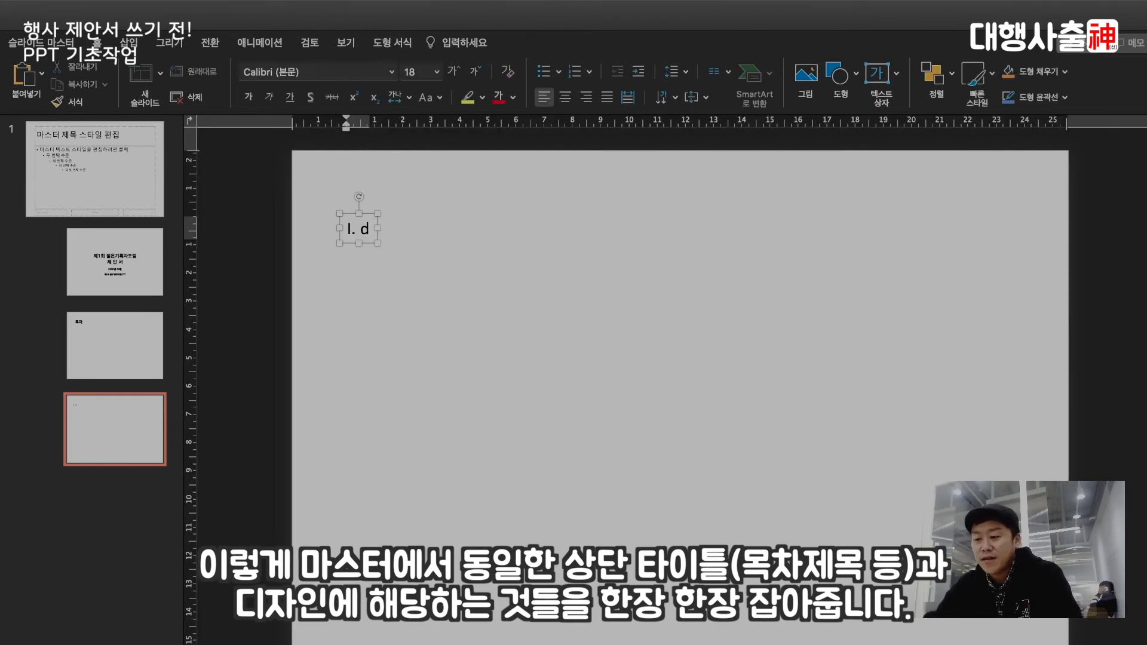
key(BackSpace)
text(rlqhs)
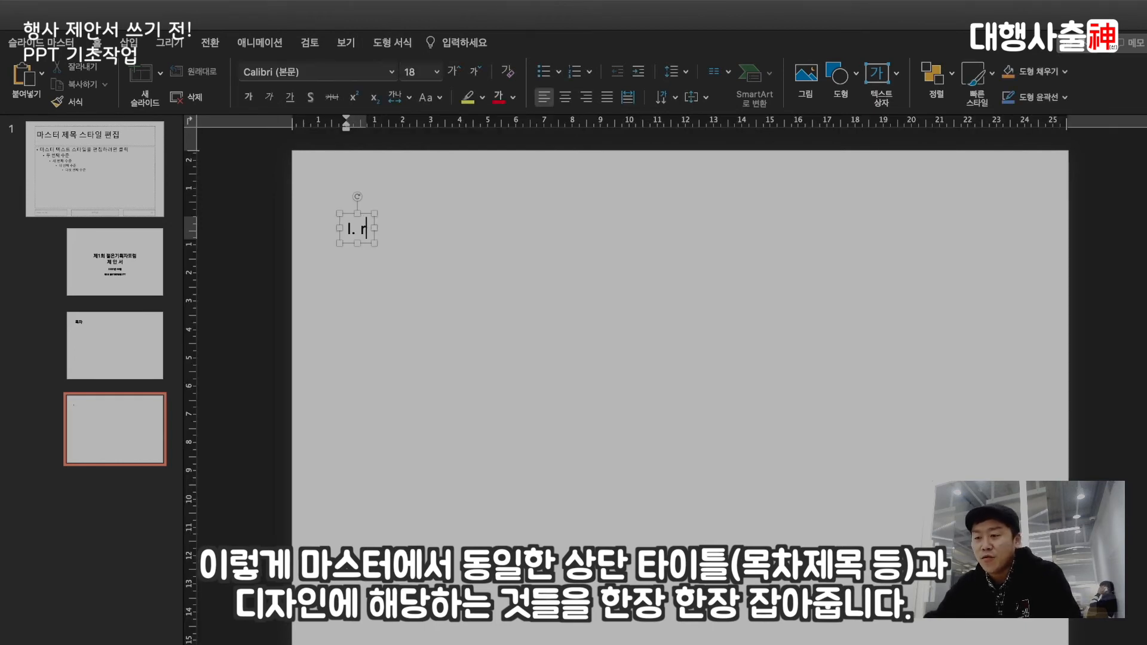
key(BackSpace)
key(BackSpace)
key(BackSpace)
key(BackSpace)
key(BackSpace)
text(기본개요)
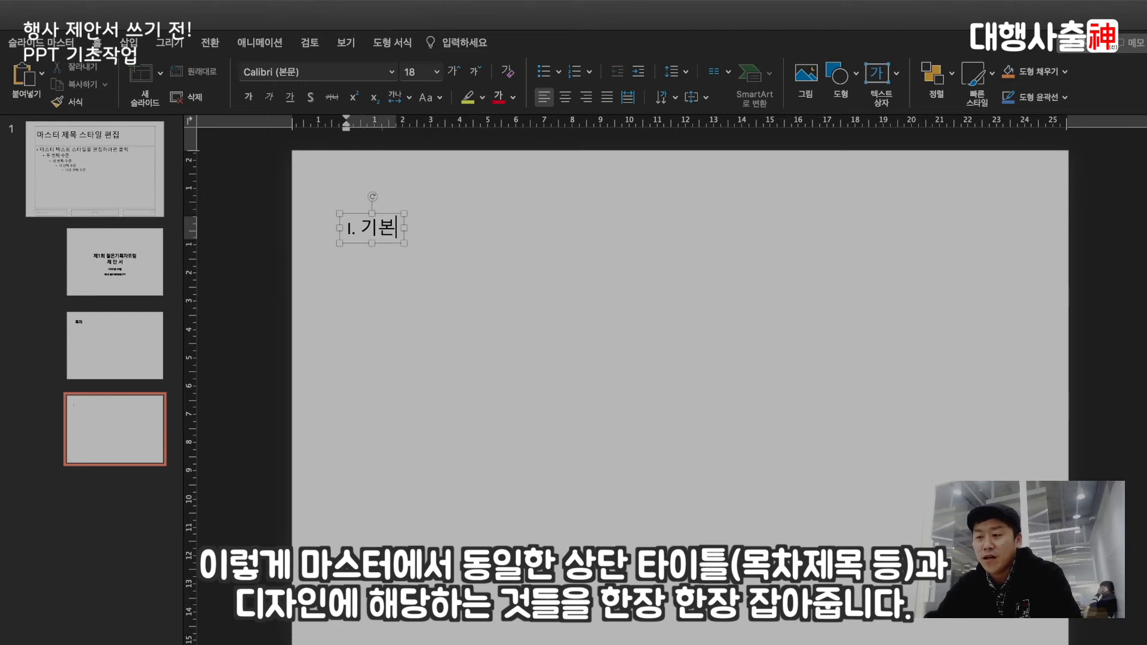
key(Escape)
key(Escape)
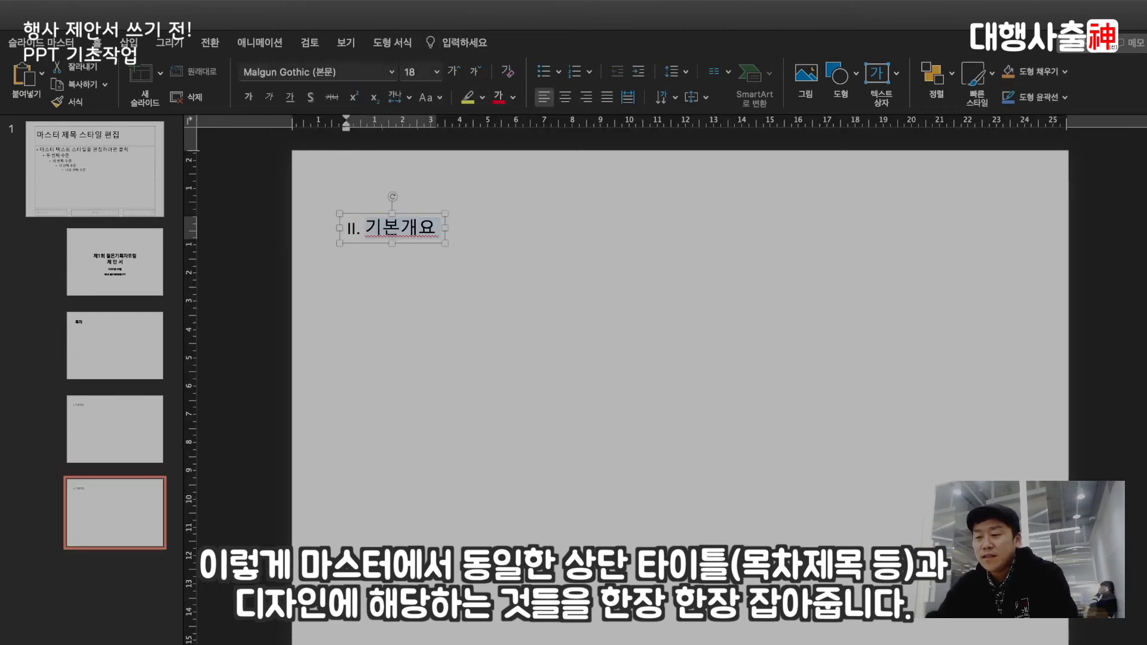
Duplicate the content layout twice and change the copies' headings to II. 세부 프로그램 계획 and III. 홍보계획.
text(세부 프로그)
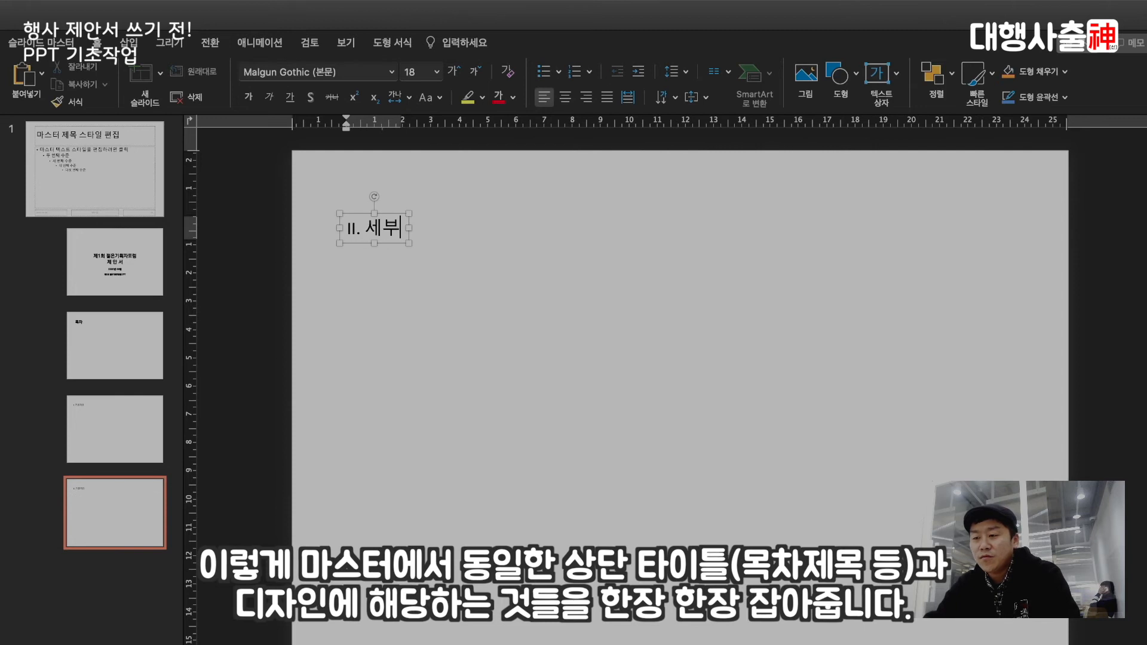
text(램 일)
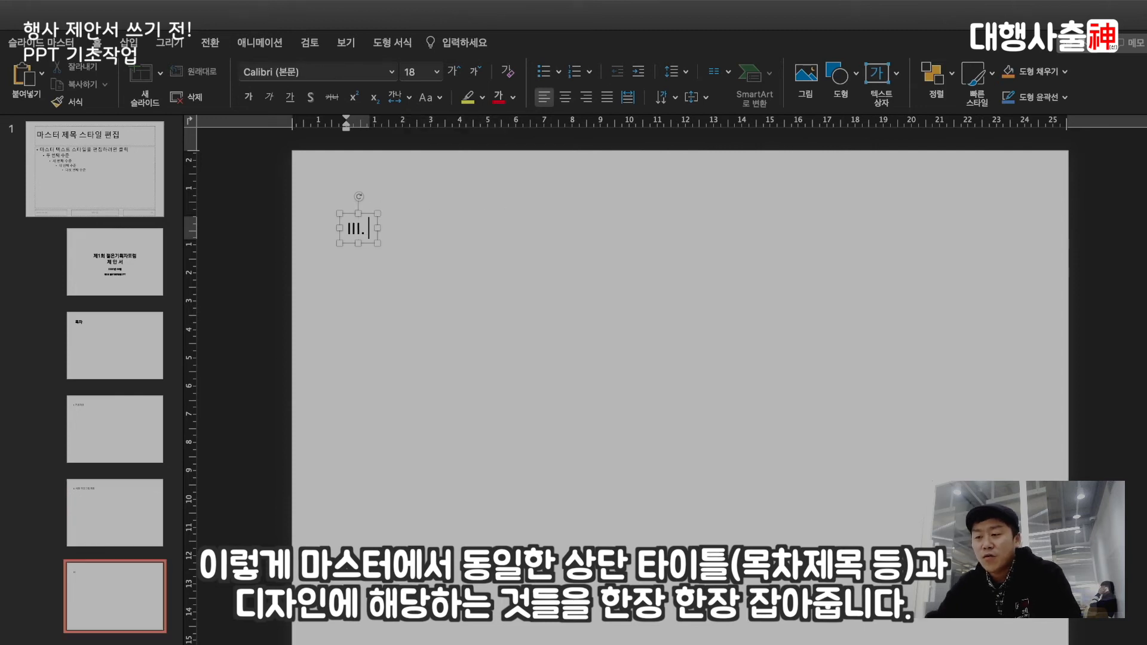
text(홍ㅂ보계획)
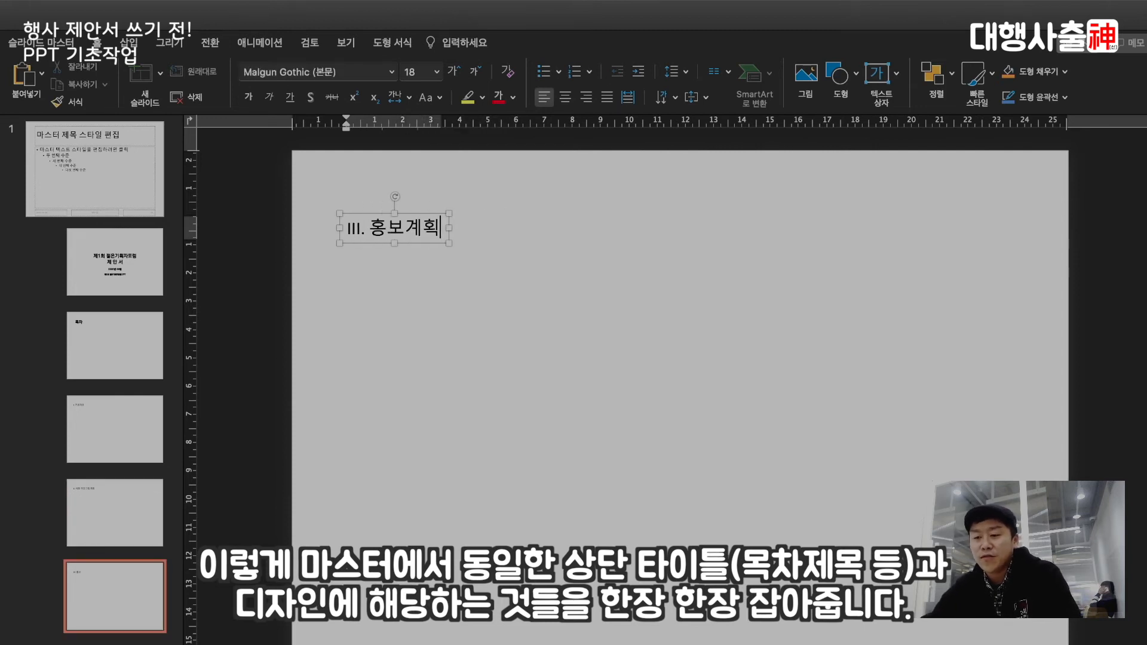
Duplicate the III. 홍보계획 layout and change the copy's heading to IV. 운영 및 관리계획.
click(115, 596)
key(super+d)
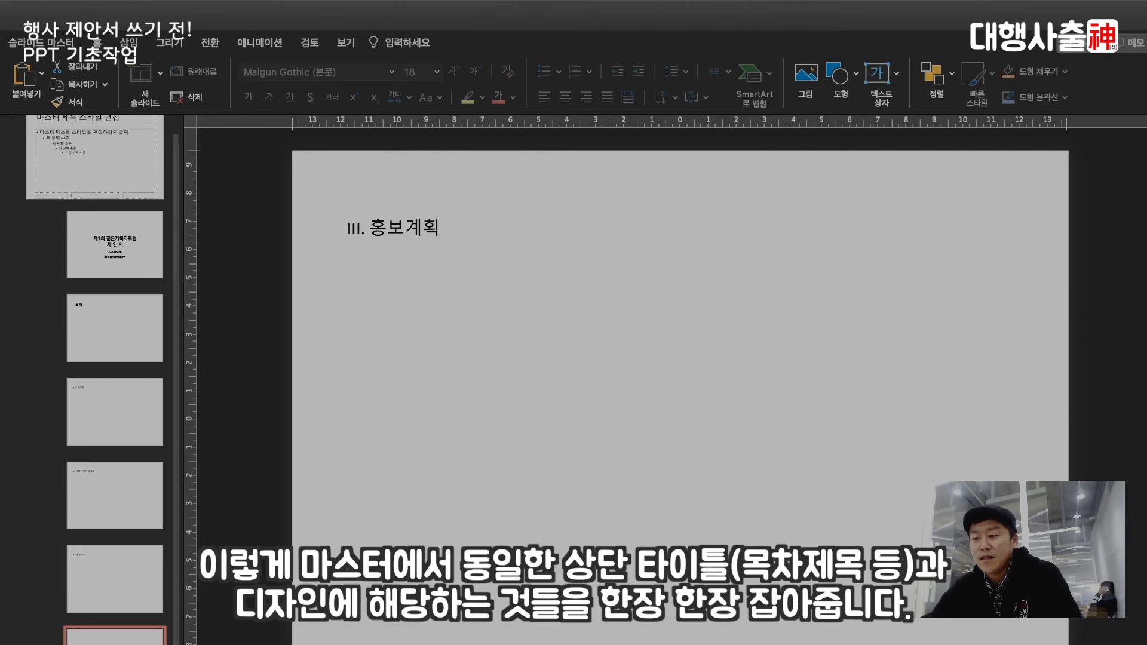
click(362, 228)
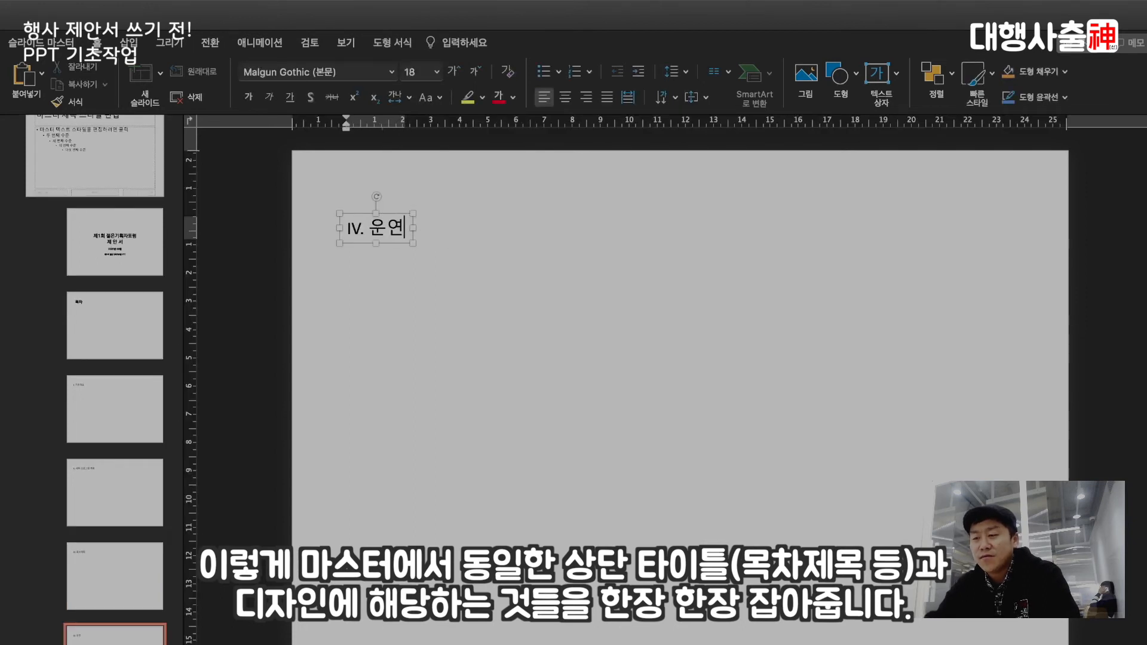
key(BackSpace)
text(영 및 관리계획)
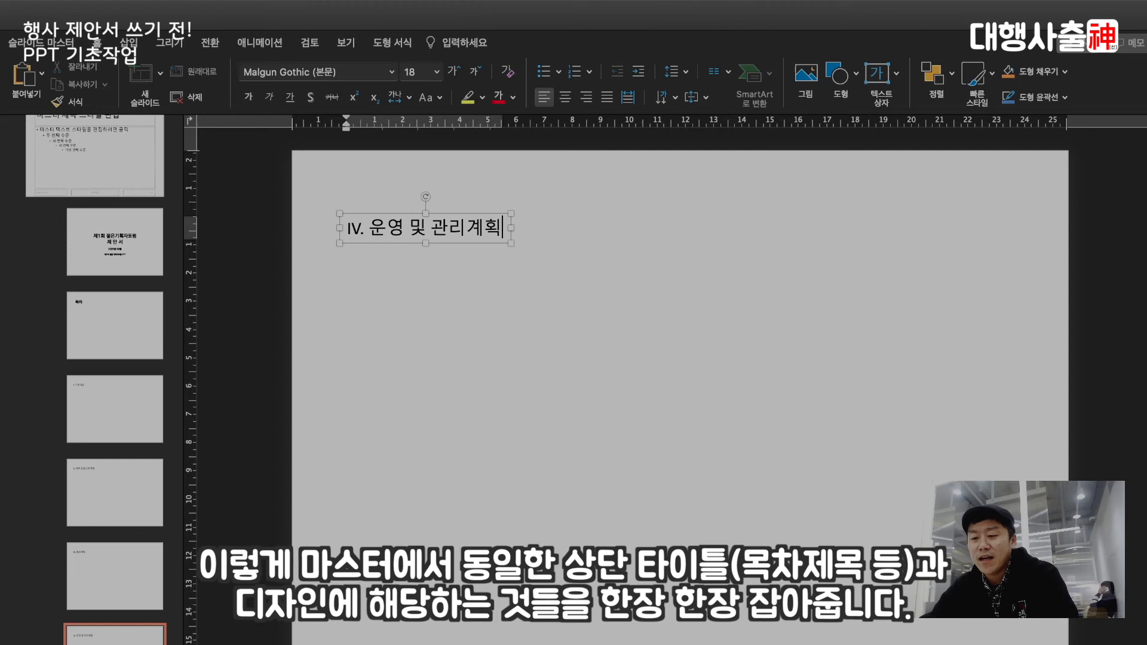
click(115, 635)
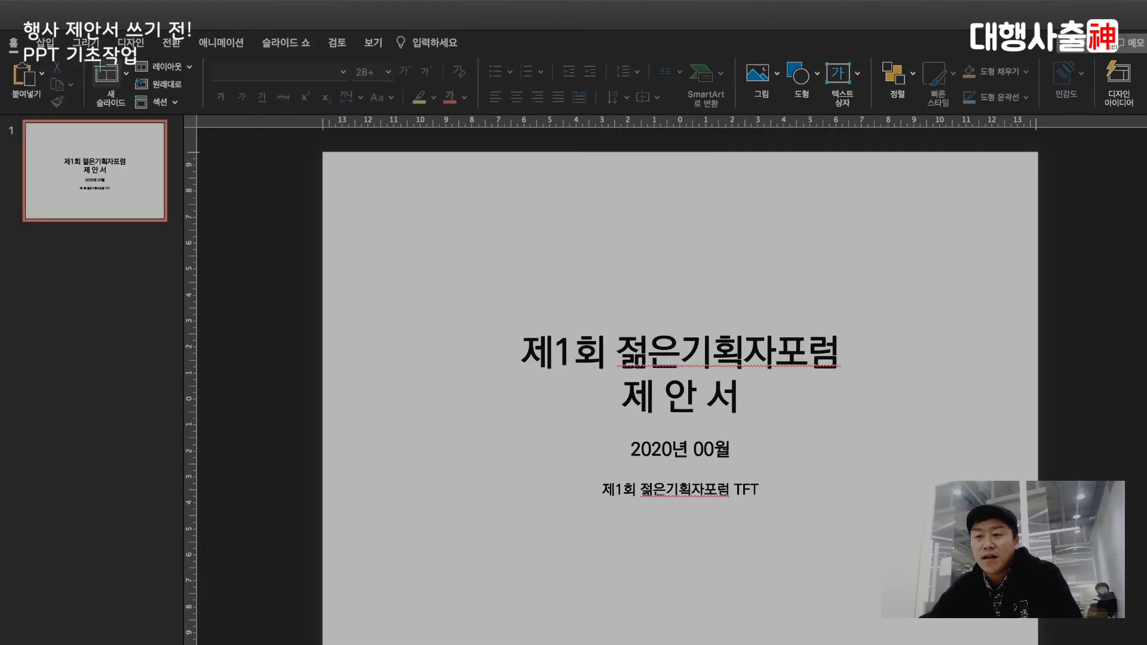
Return to the normal view and add one slide each from the 목차, I, II, III and IV layouts after the cover.
click(108, 75)
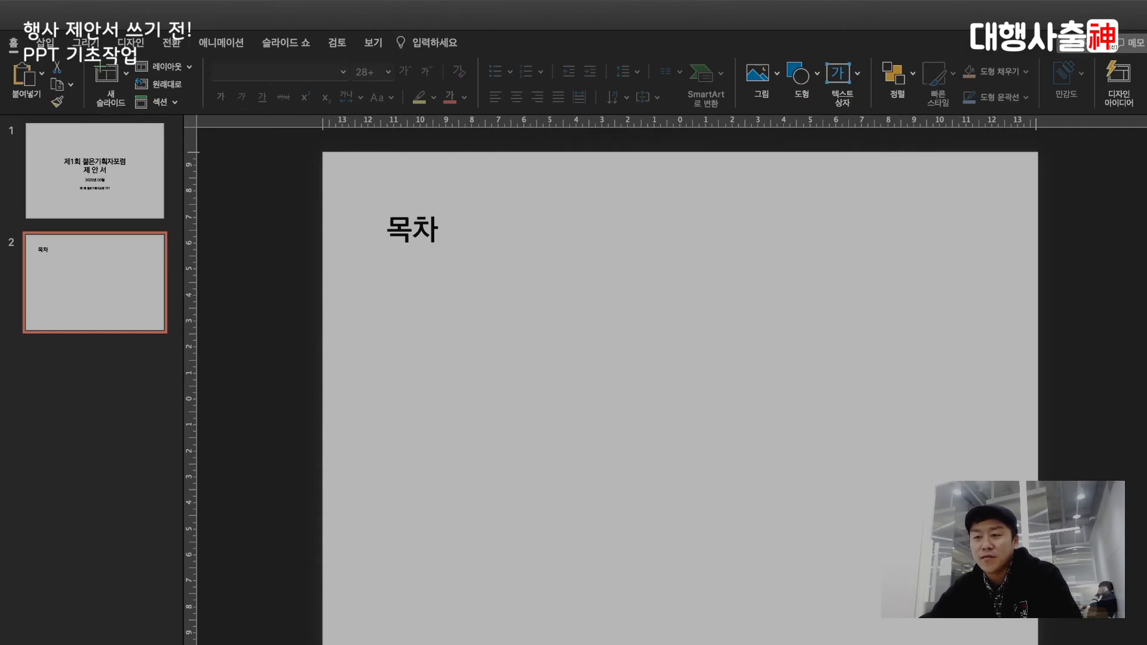
click(126, 74)
click(573, 362)
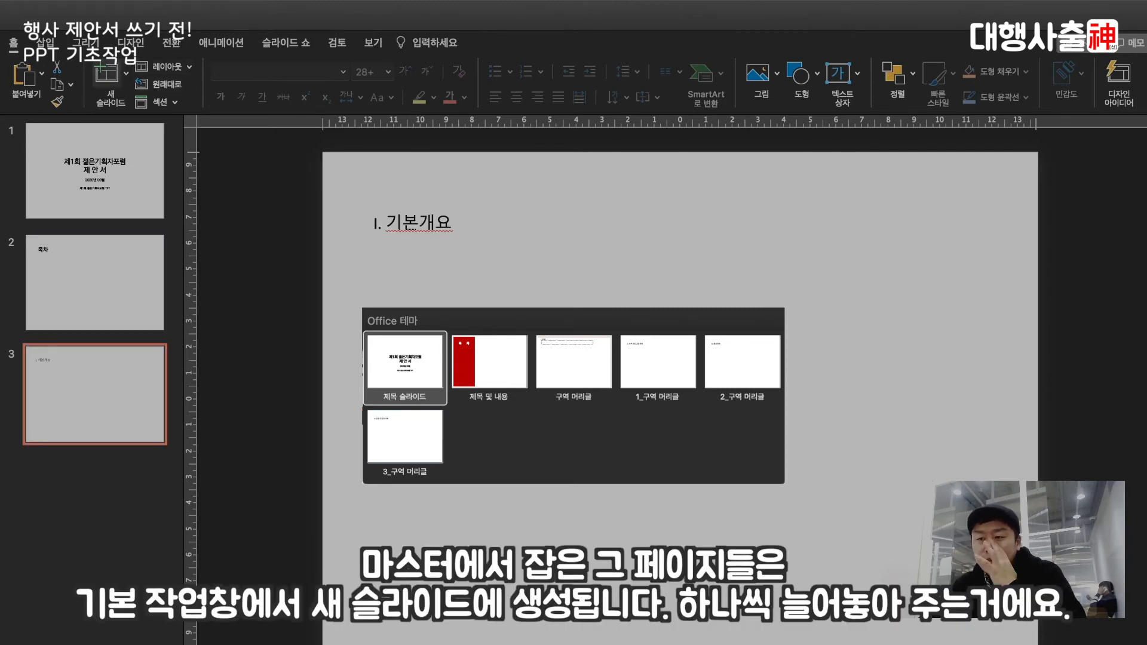
click(659, 362)
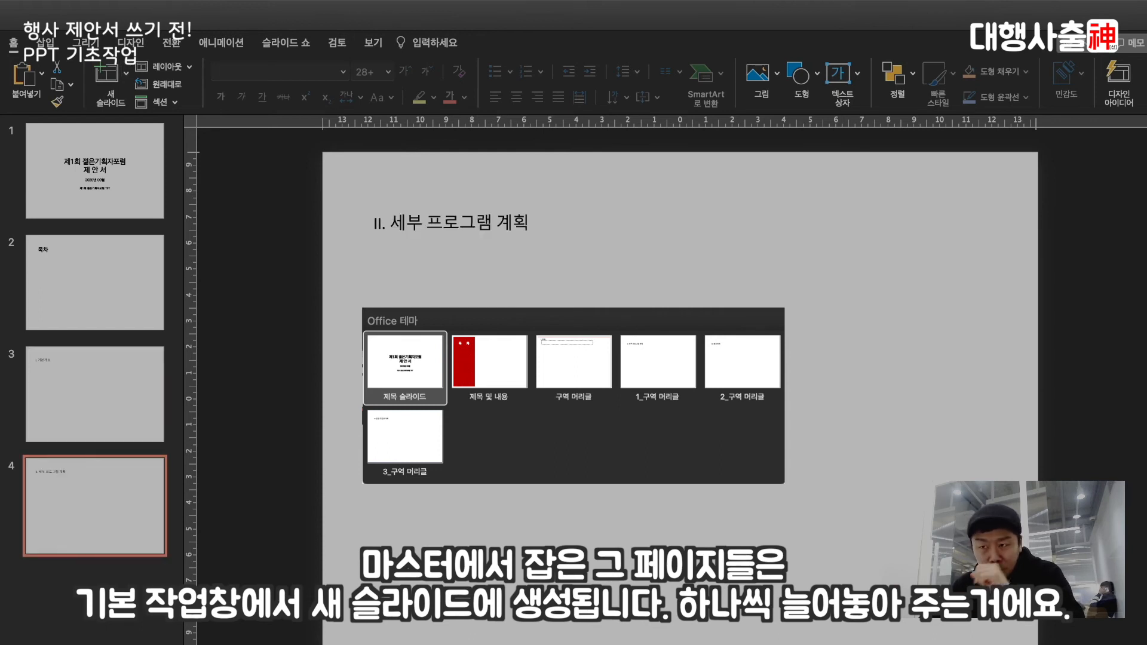
click(742, 362)
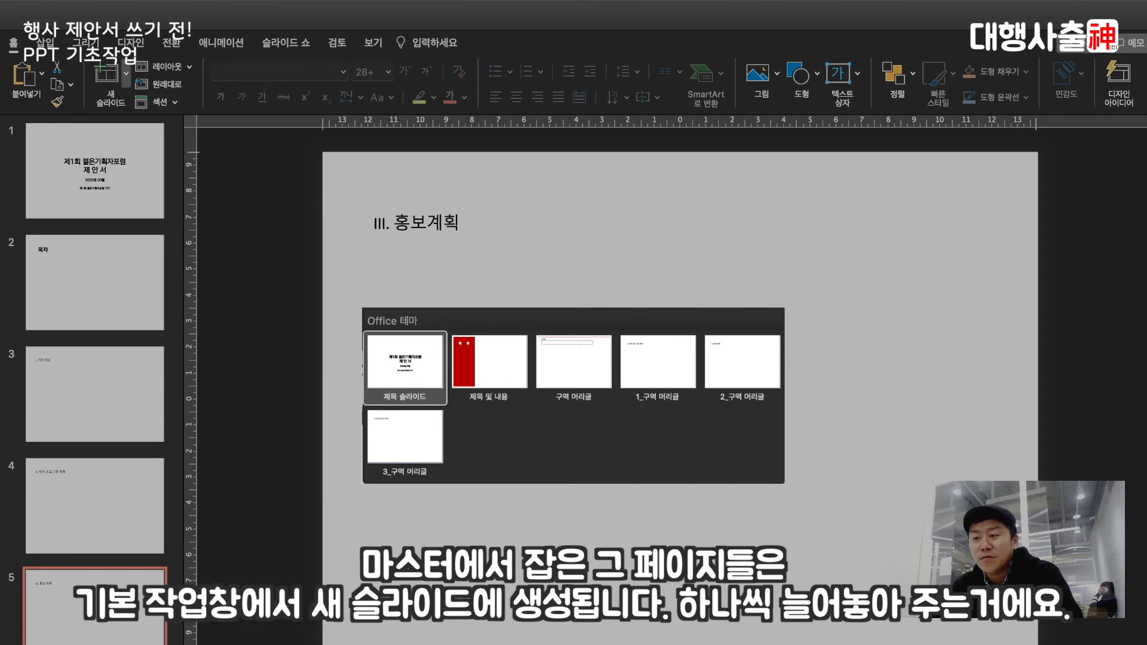
click(404, 437)
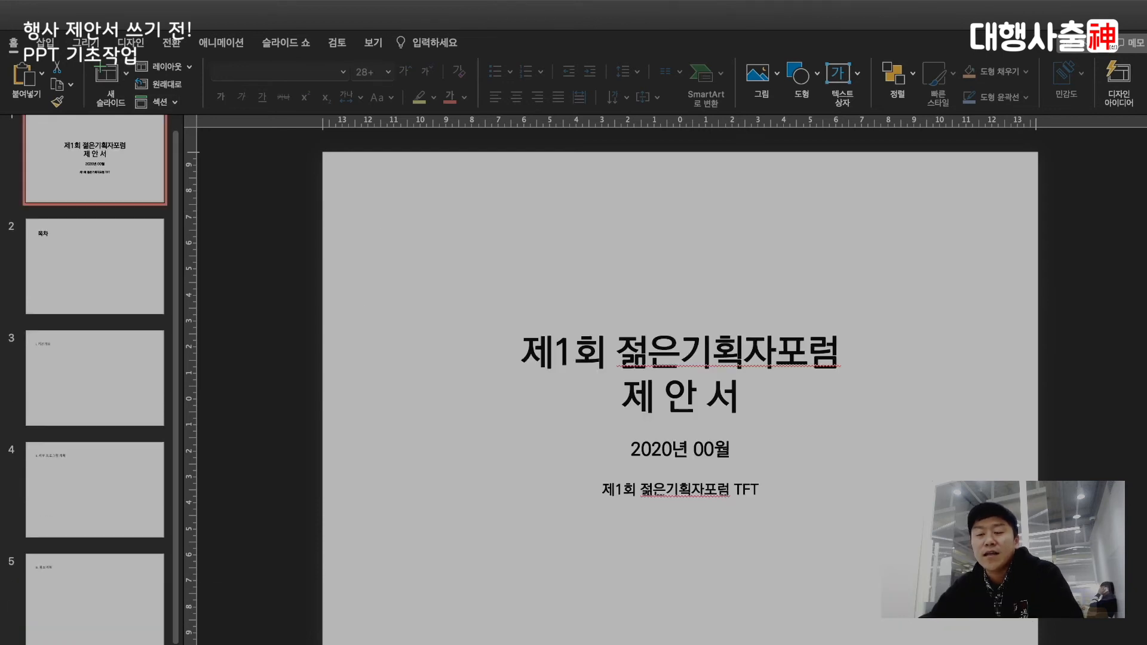
Review the cover, table-of-contents and first content slides to judge where design elements are needed.
click(95, 266)
click(95, 378)
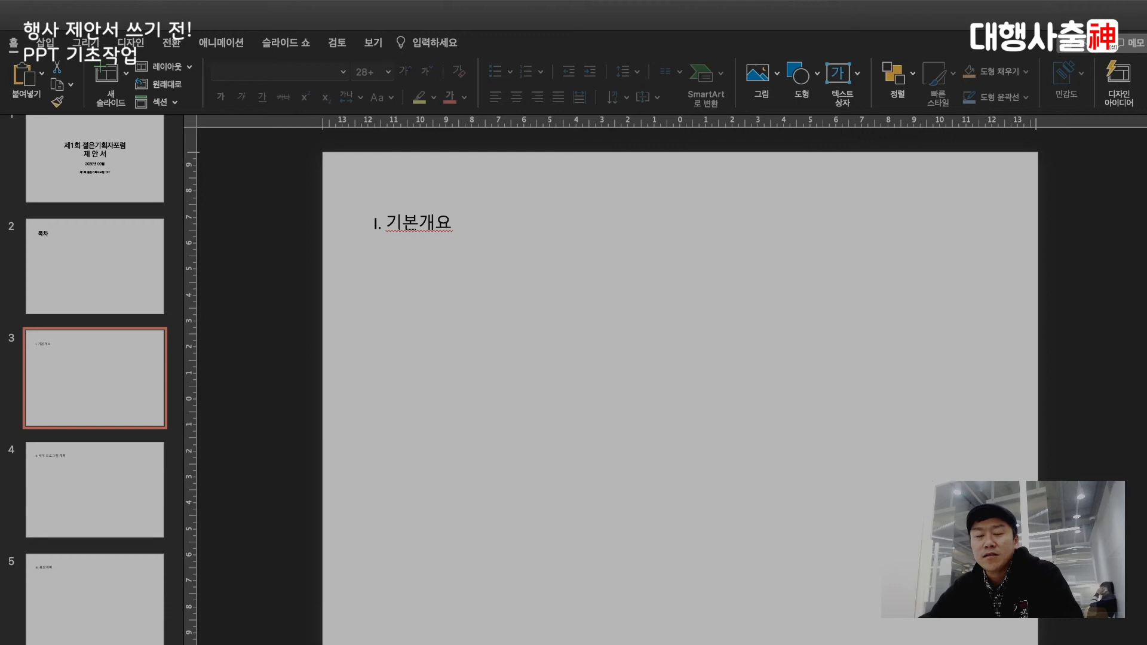
key(Up)
key(Up)
key(Down)
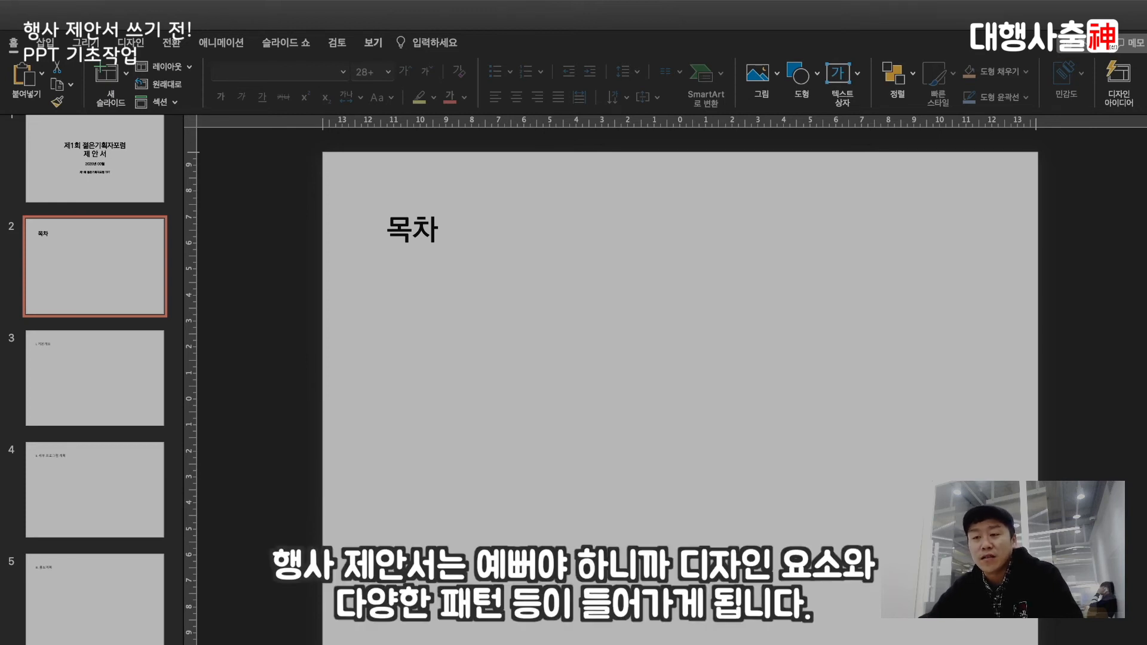
key(Down)
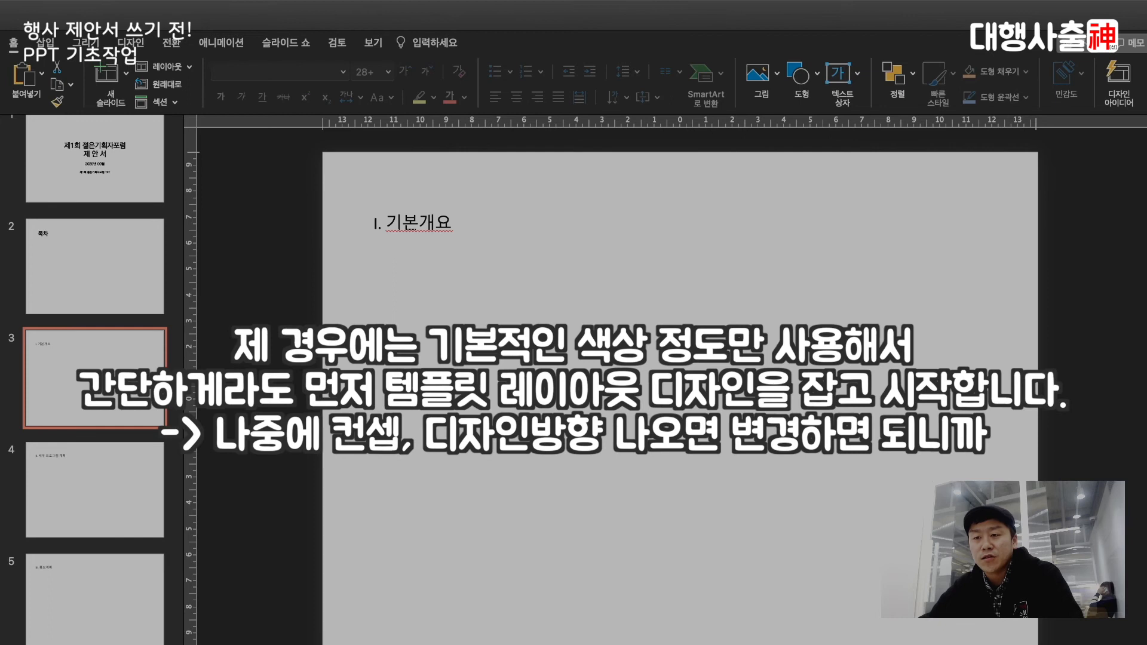
click(94, 158)
click(95, 266)
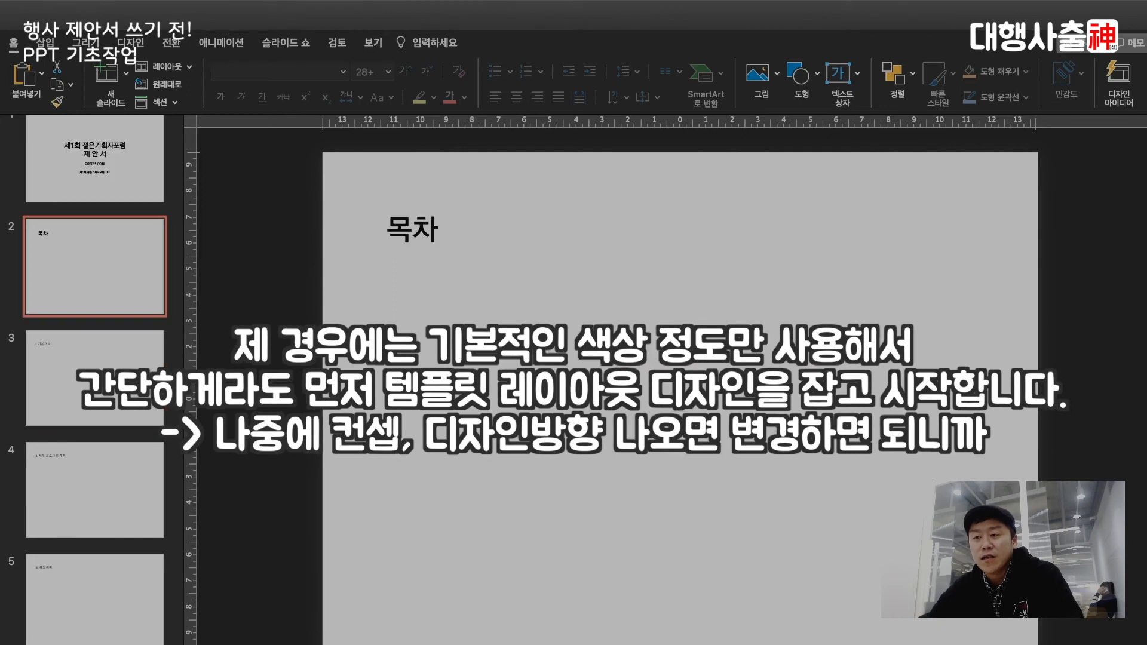
Reopen the slide master and place a red 8.23 × 19.05 cm rectangle along the 목차 layout's left edge, behind the heading.
click(372, 43)
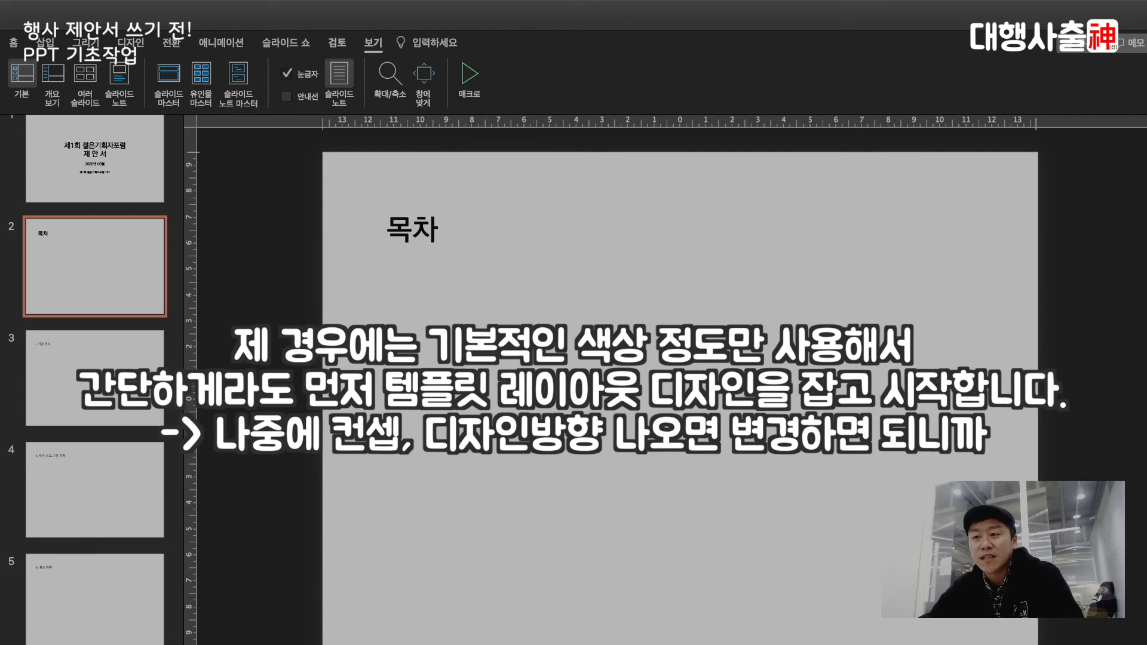
click(168, 75)
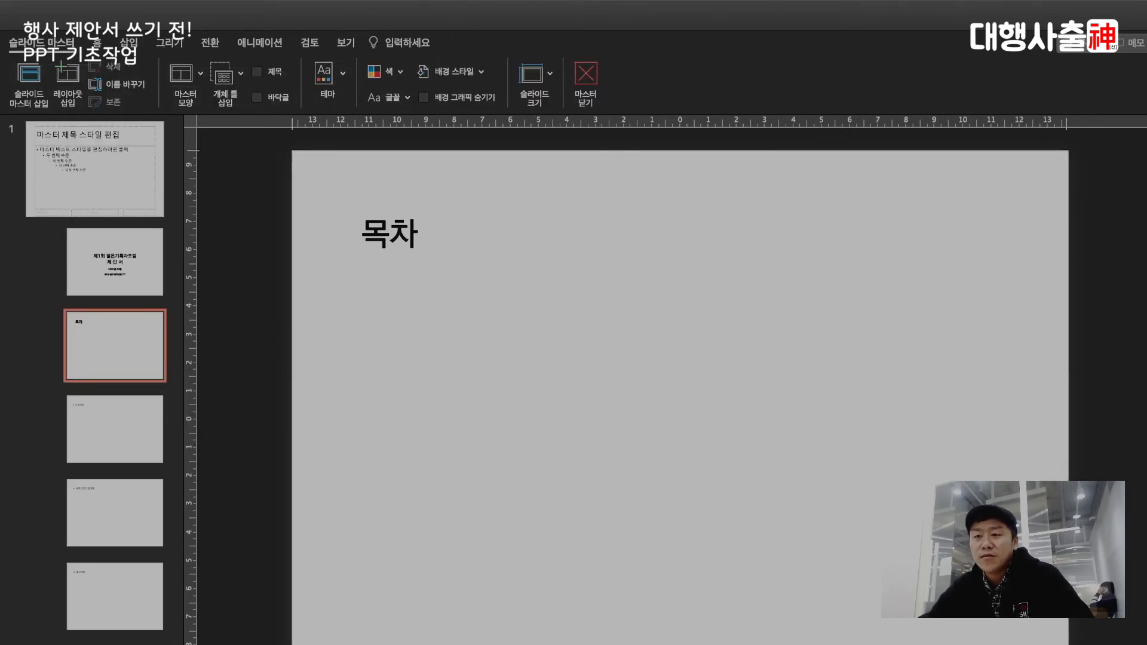
click(97, 42)
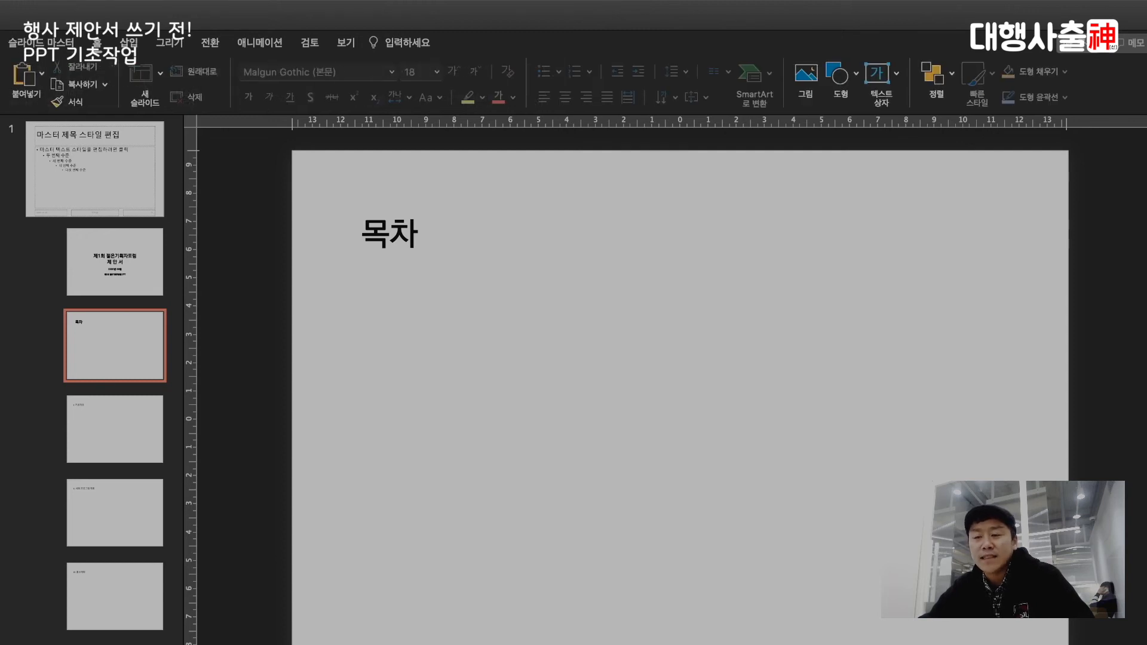
click(128, 42)
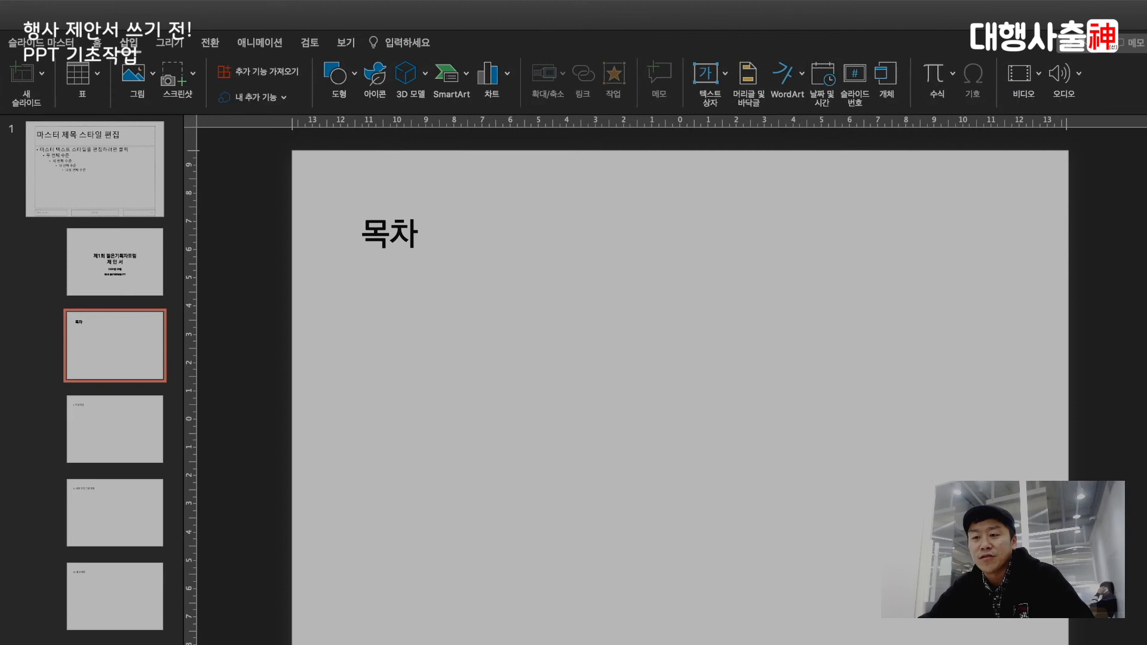
click(115, 262)
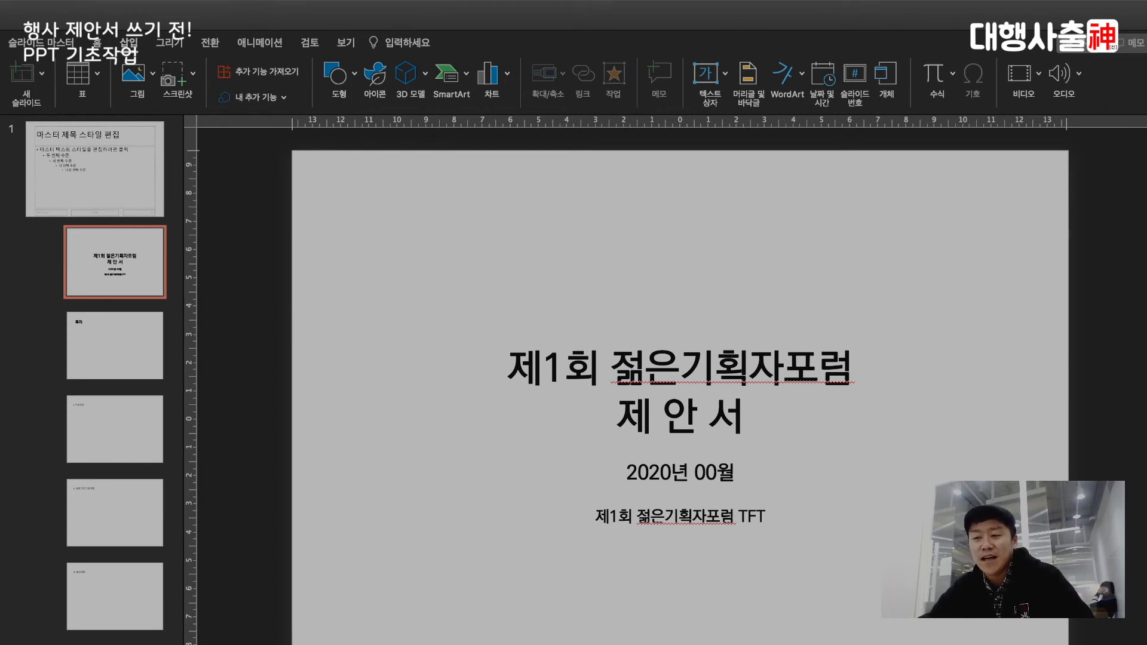
key(Down)
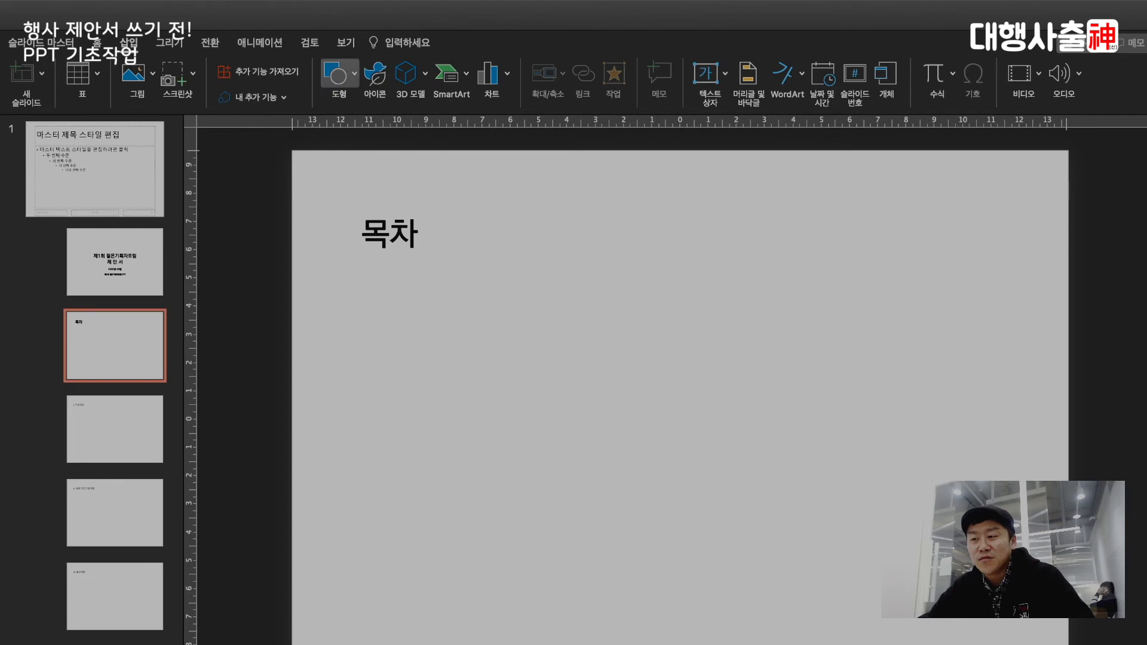
drag(493, 244, 686, 518)
drag(569, 346, 366, 253)
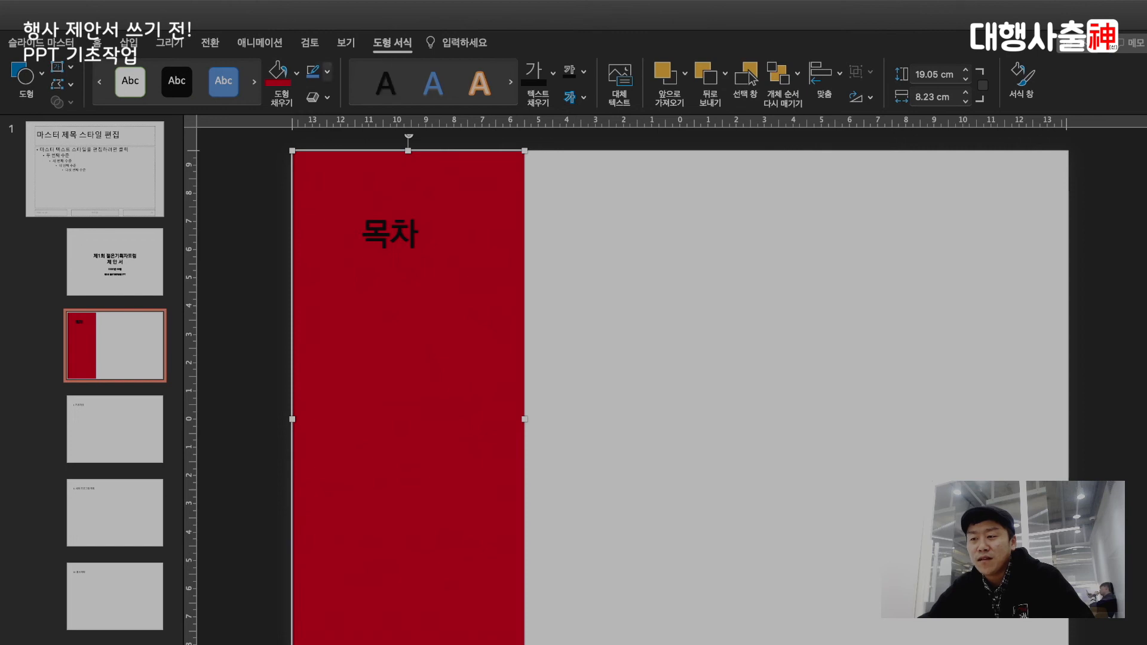
Change the 목차 heading's font color to white.
click(390, 235)
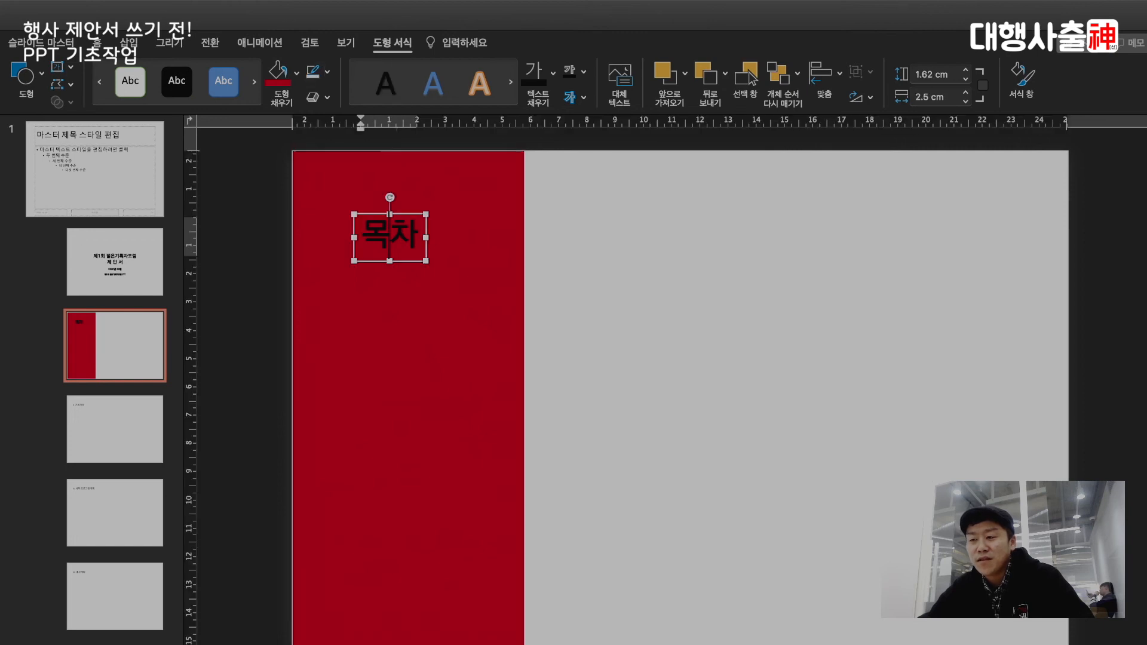
key(Escape)
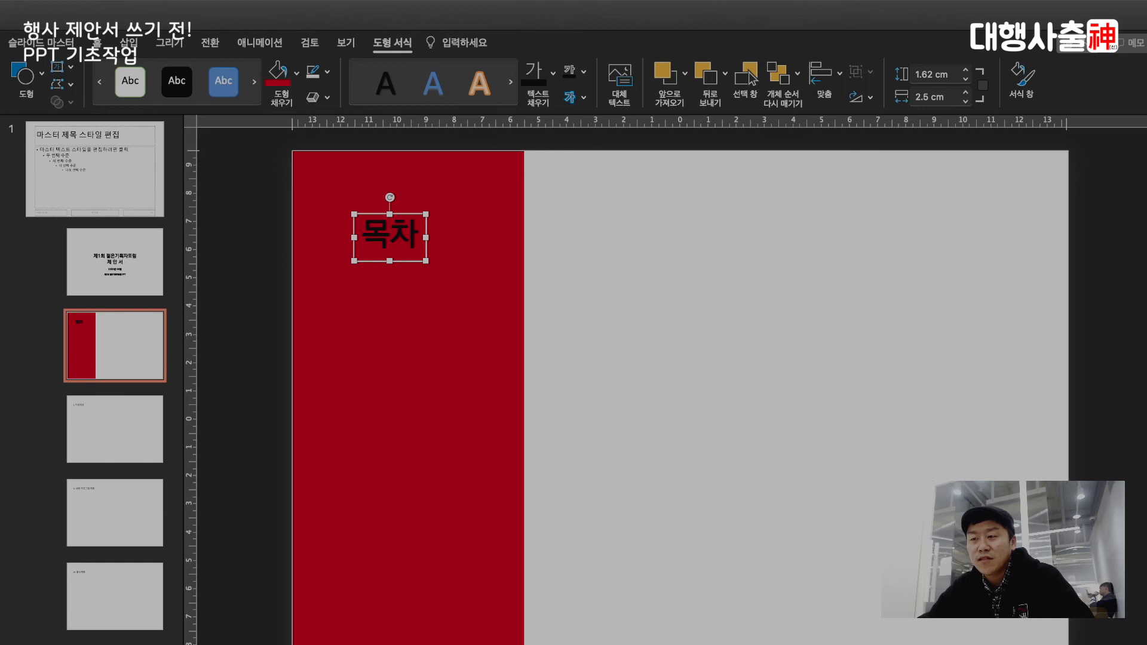
click(96, 43)
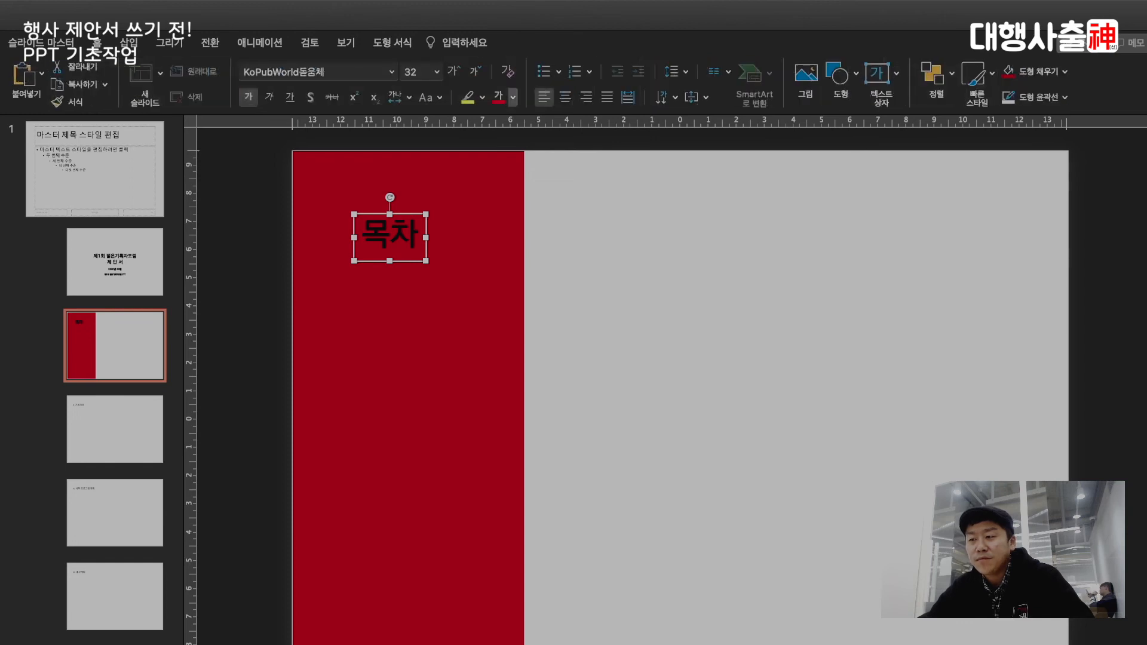
click(500, 135)
Insert wide spacing between 목 and 차 in the heading and center it near the top of the red band.
double_click(409, 236)
click(417, 236)
key(Left)
text(.)
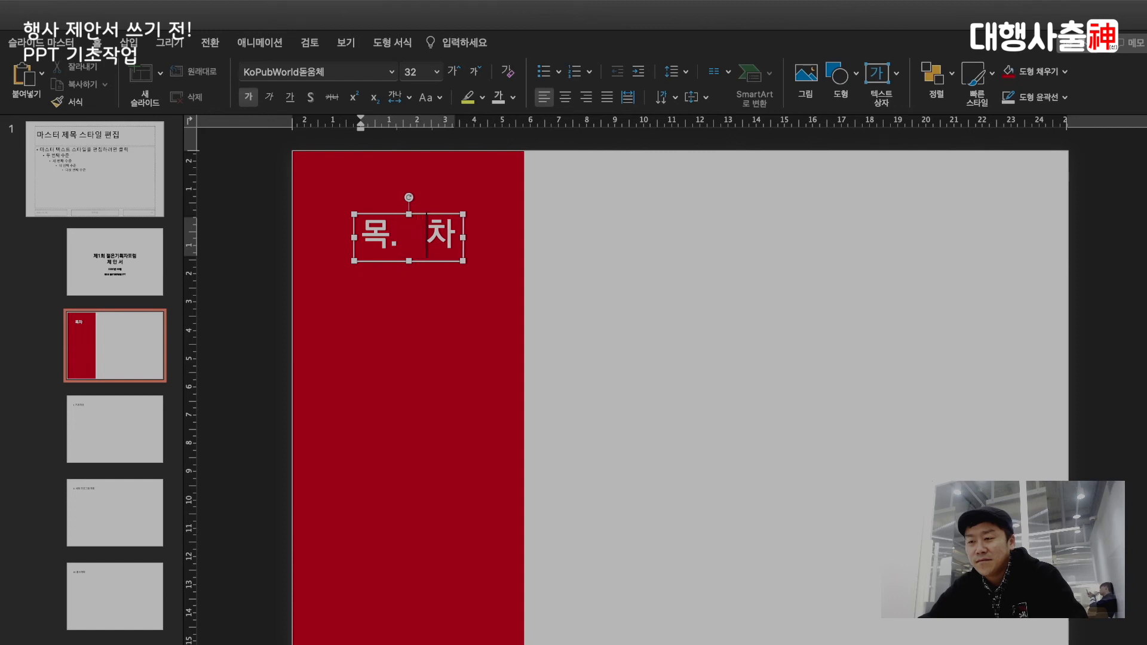
drag(389, 237, 399, 236)
text(\)
key(BackSpace)
drag(446, 260, 436, 250)
Copy the red rectangle to the I. 기본개요 layout and reshape it into a thin full-width bar along the slide's top edge.
click(355, 321)
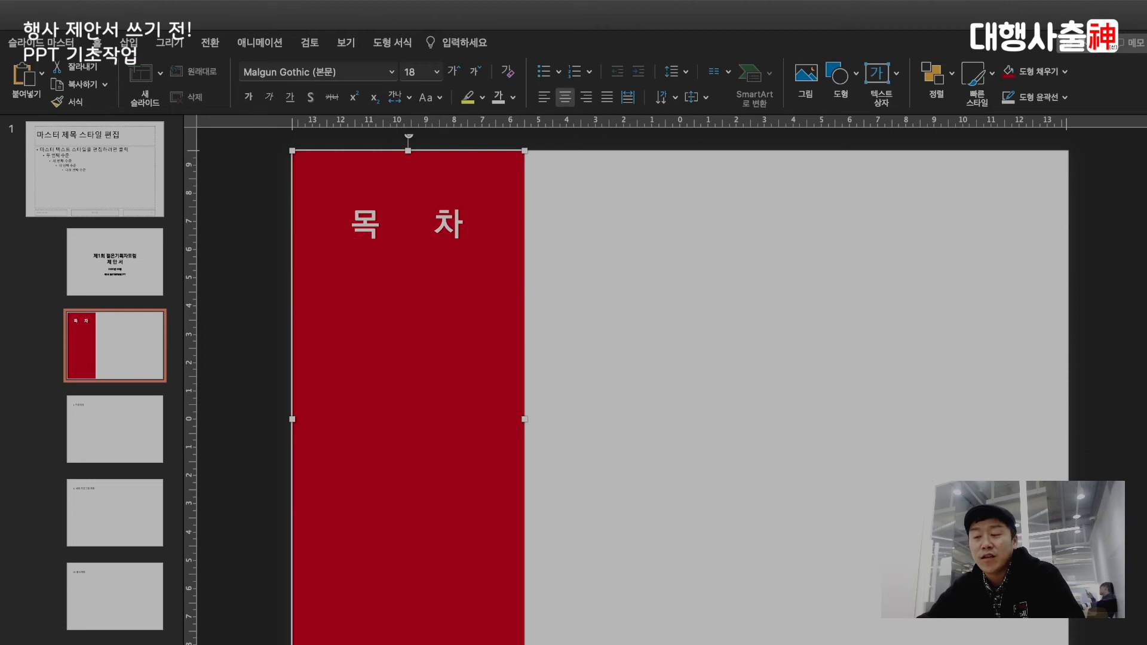
click(114, 428)
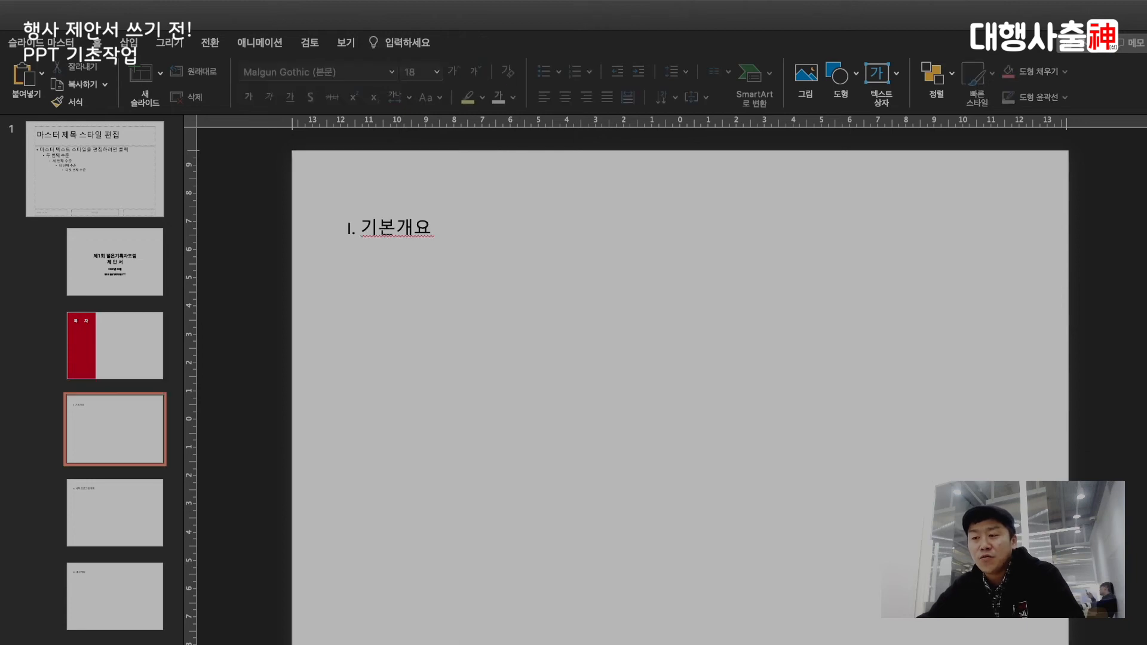
key(ctrl+v)
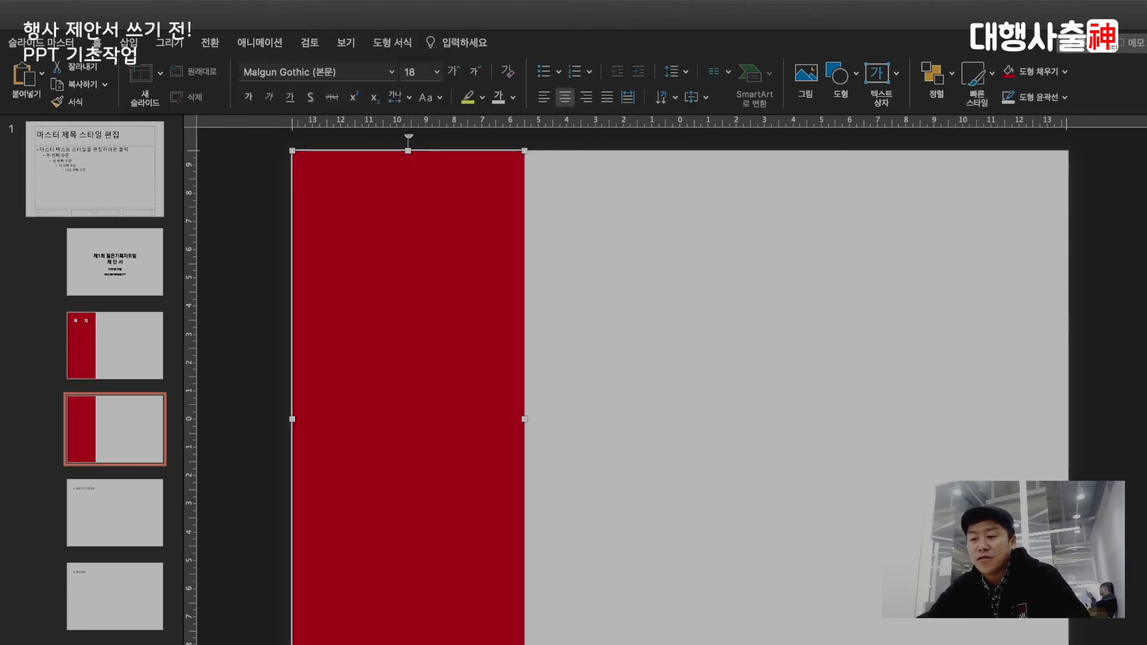
drag(408, 644, 408, 161)
drag(524, 156, 1068, 156)
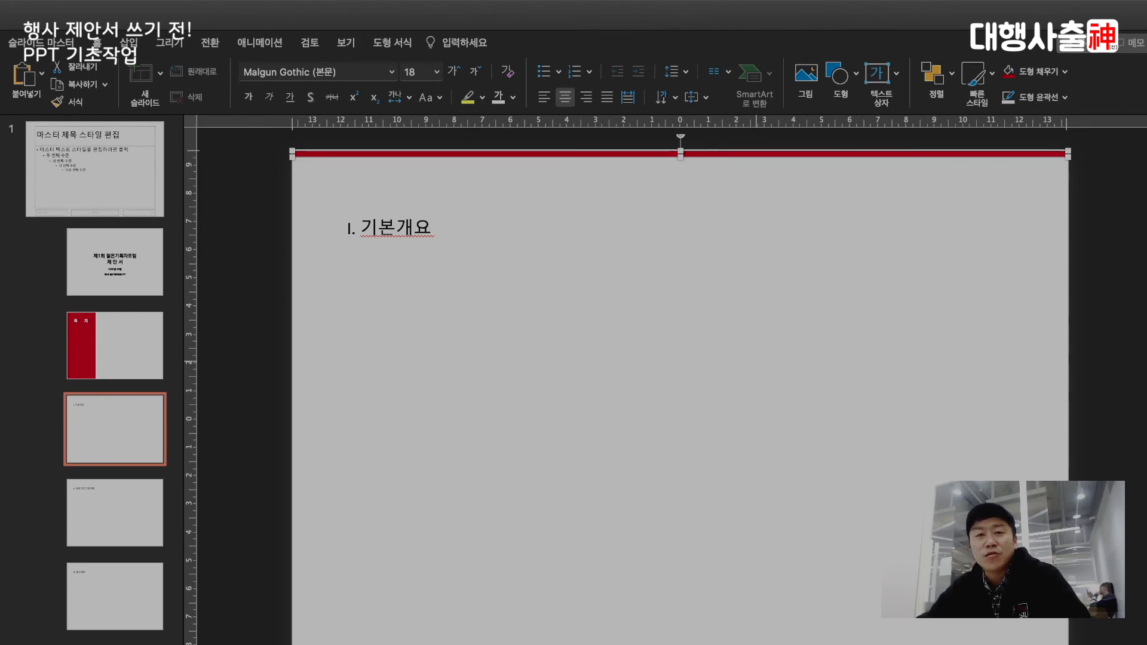
Set the I. 기본개요 heading to KoPubWorld돋움체 at 12 pt and move it up close under the red bar.
click(412, 236)
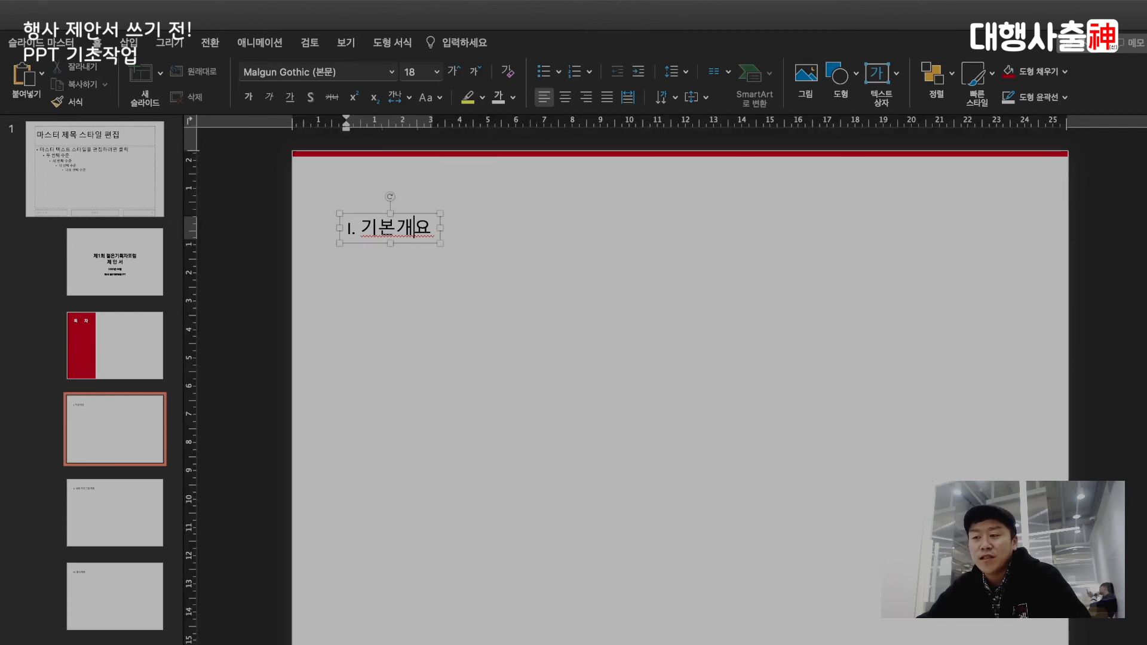
click(404, 243)
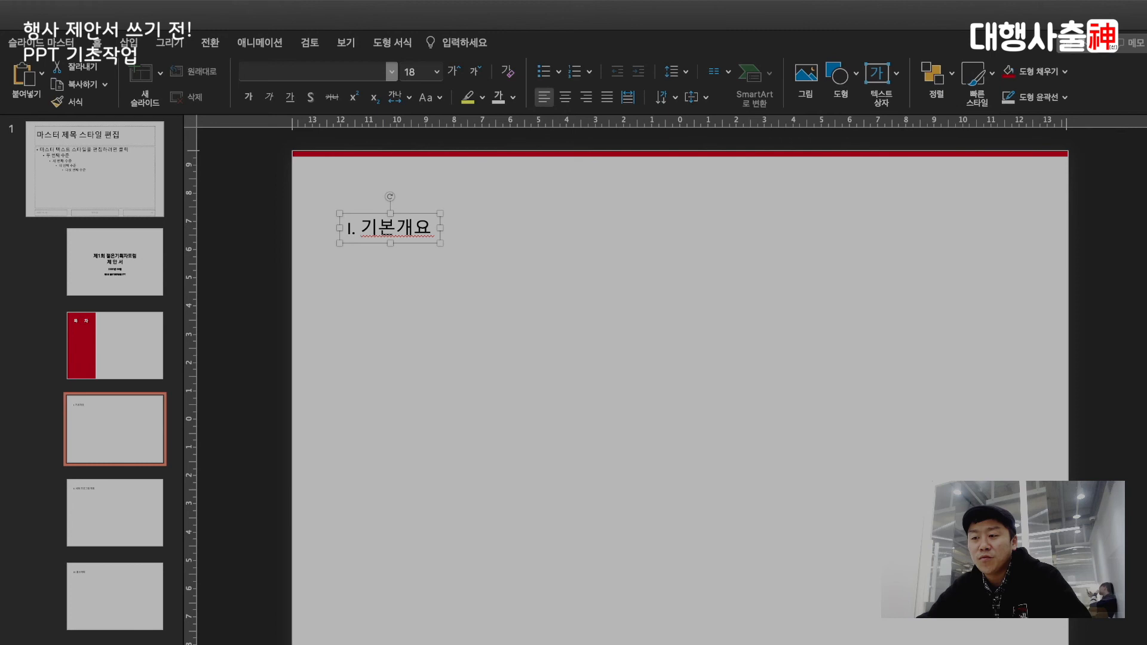
click(426, 282)
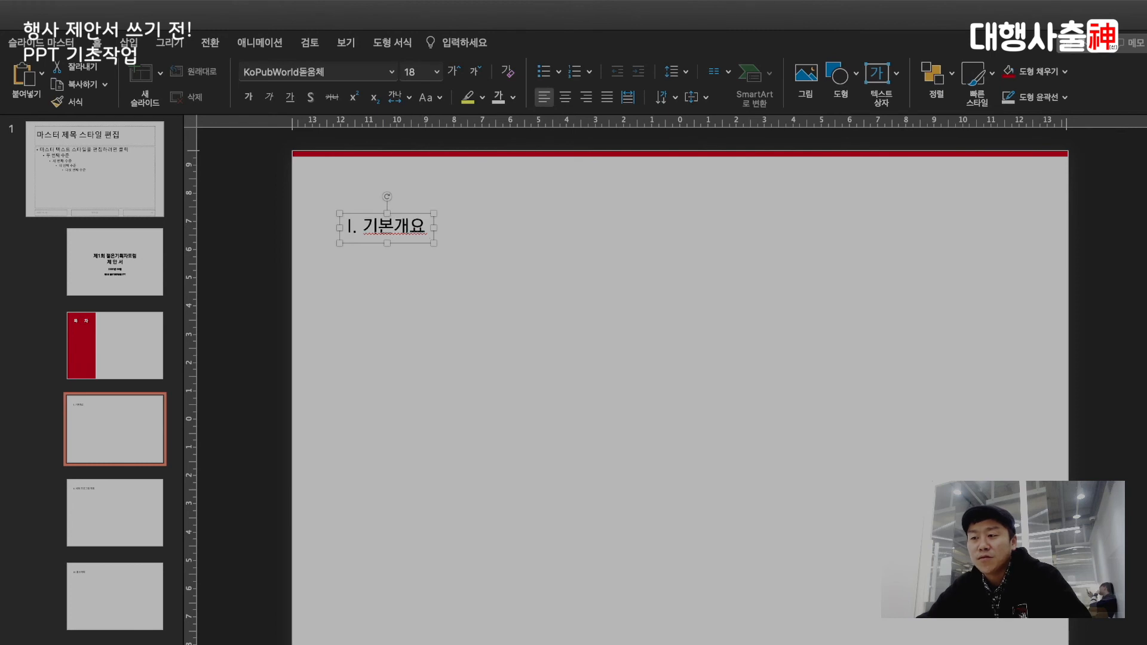
click(475, 71)
click(475, 71)
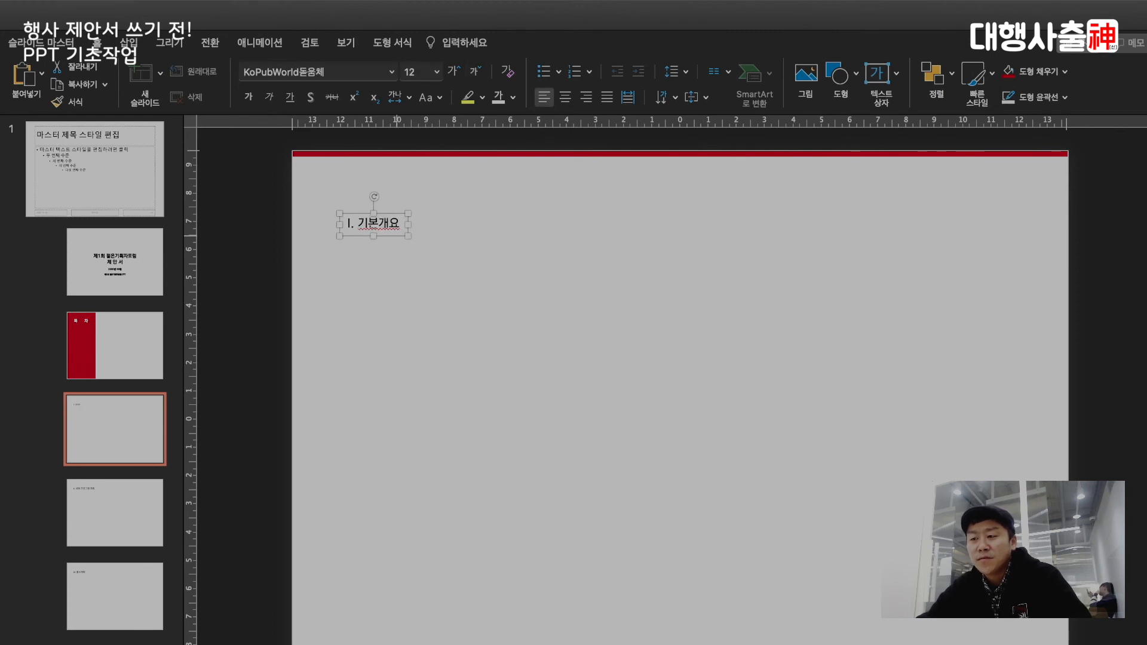
drag(394, 235, 372, 191)
click(260, 173)
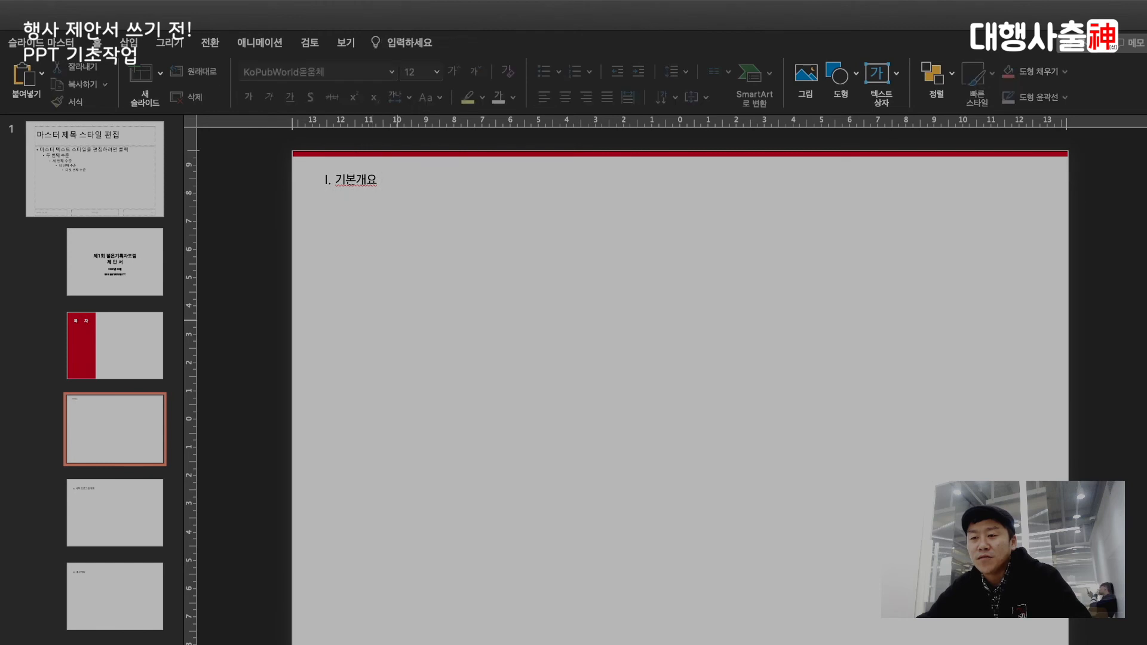
Close the slide master and check the restyled I. 기본개요 heading on slide 3.
click(41, 43)
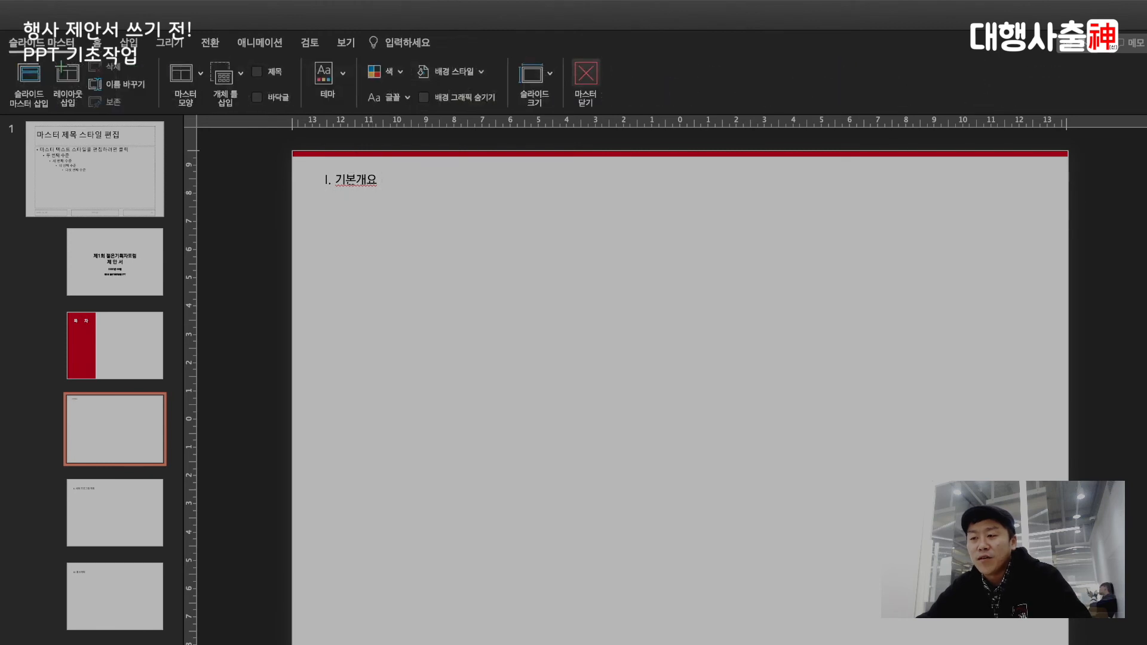
click(586, 74)
click(95, 394)
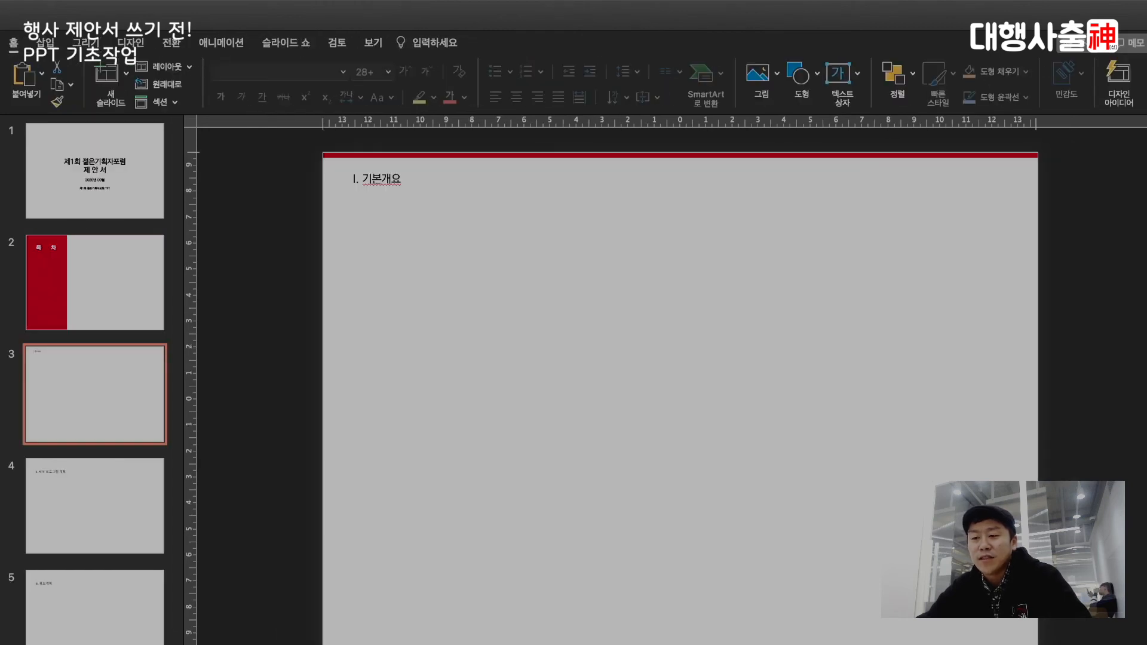
key(Up)
key(Down)
Try a text box reading "내용 최적화 최대로 잘하겠습니다." on slide 3 and delete it.
click(469, 223)
click(418, 286)
text(내용)
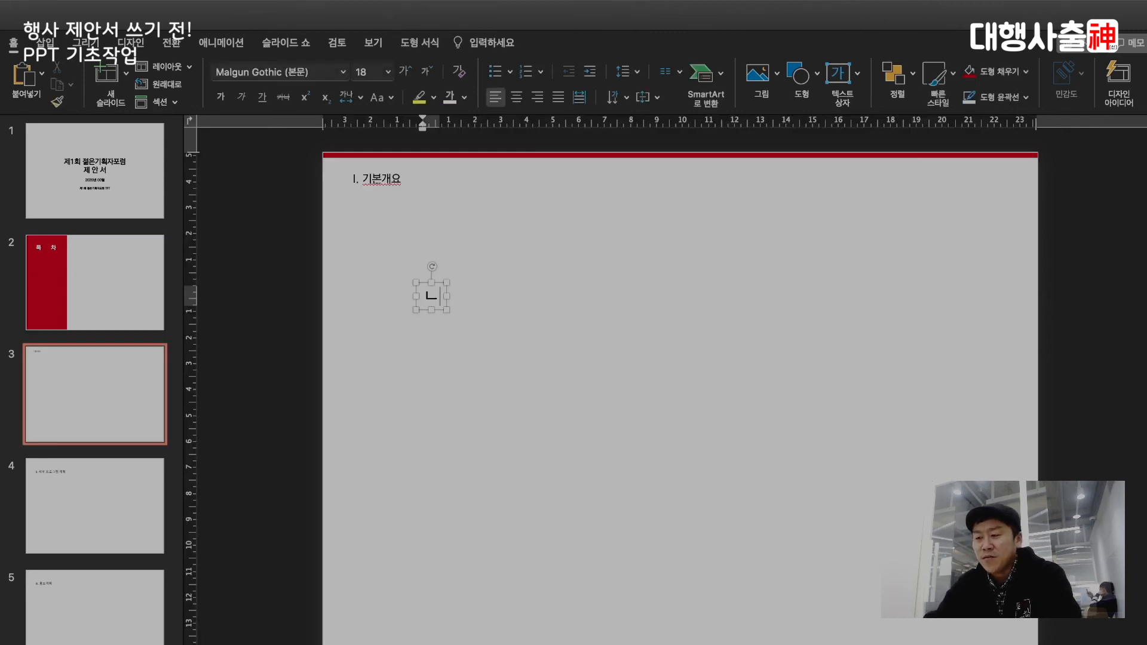
text( 최적화)
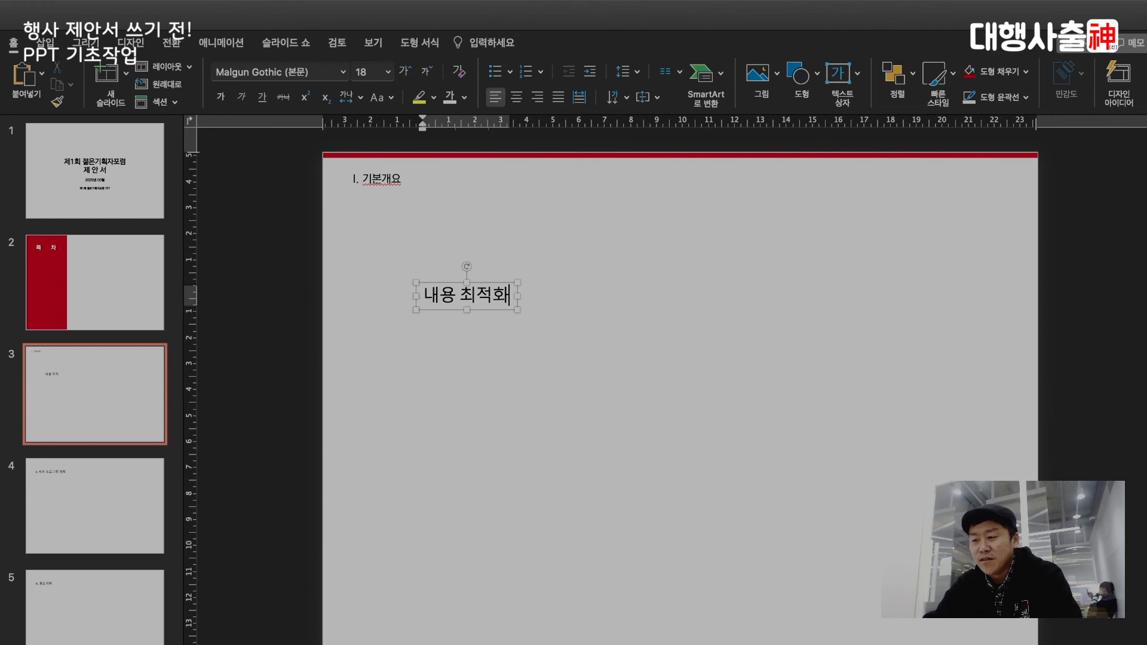
text( 최대로)
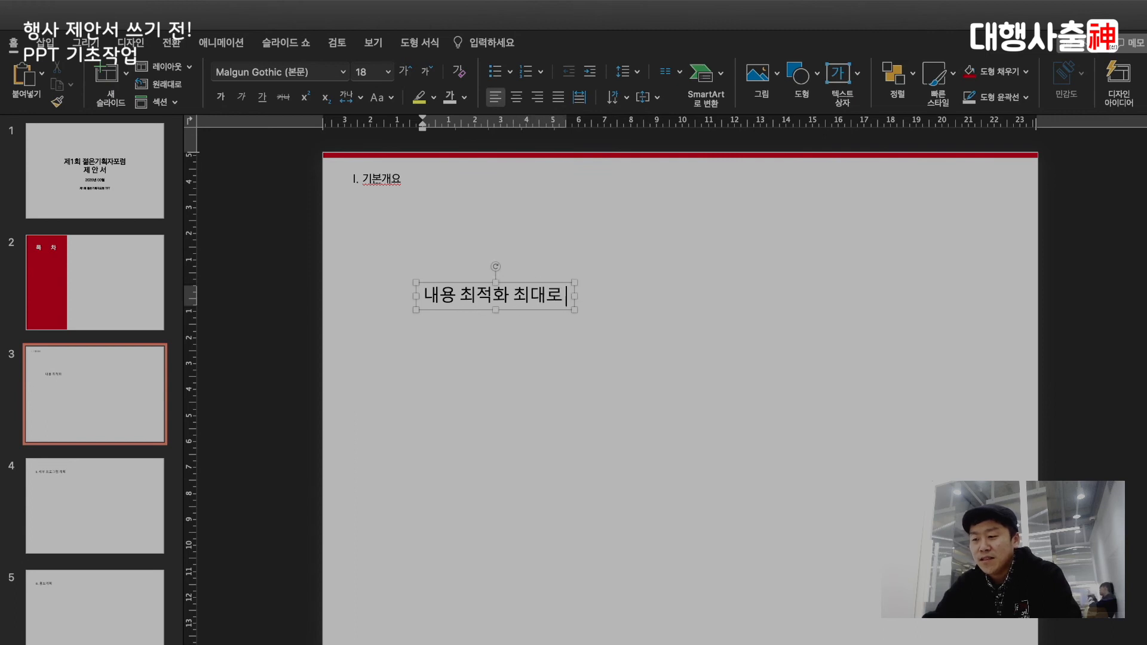
text( 잘하겠습니다.)
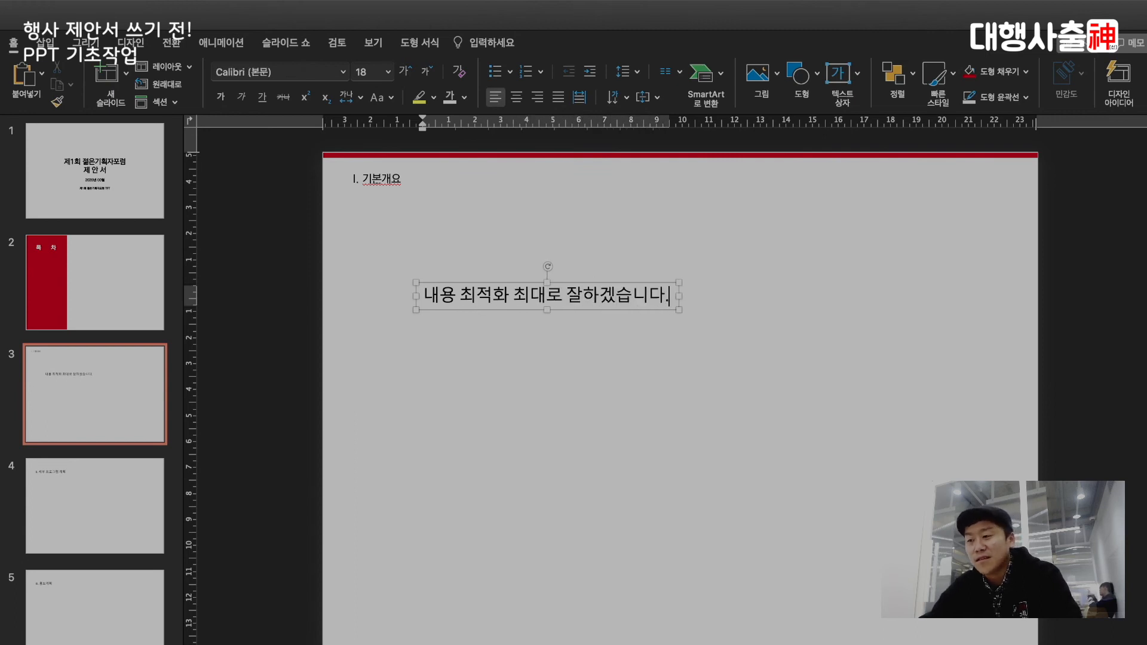
key(Escape)
key(Delete)
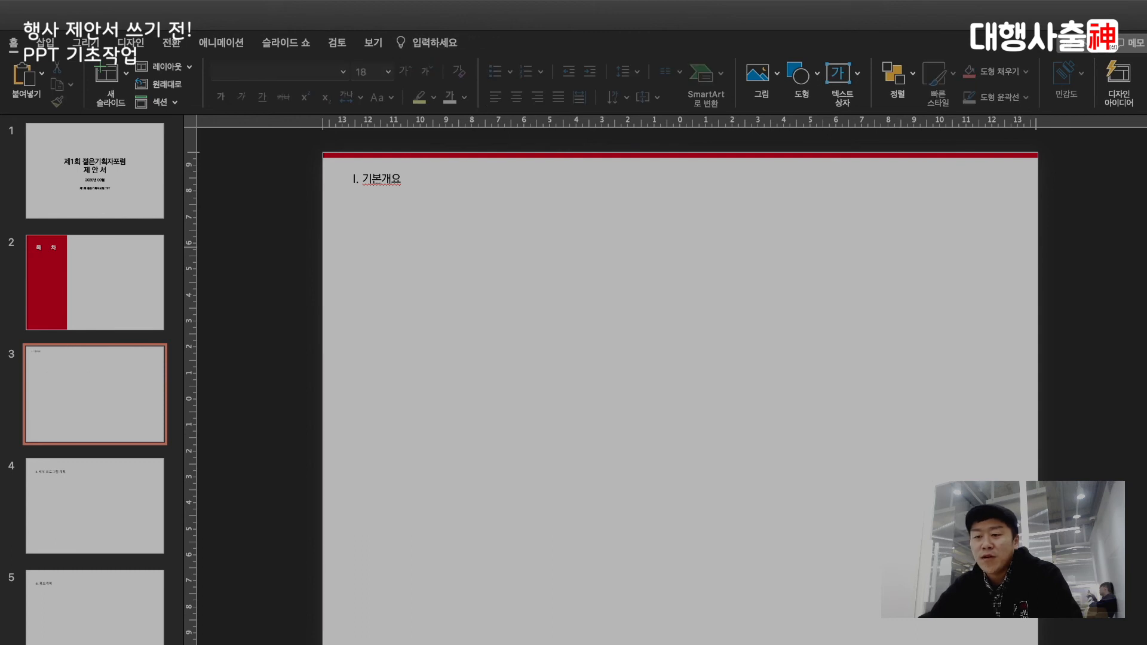
Reopen the slide master and insert a text placeholder 19.61 cm wide and 2.54 cm high below the I. 기본개요 heading.
key(Down)
key(Up)
click(373, 43)
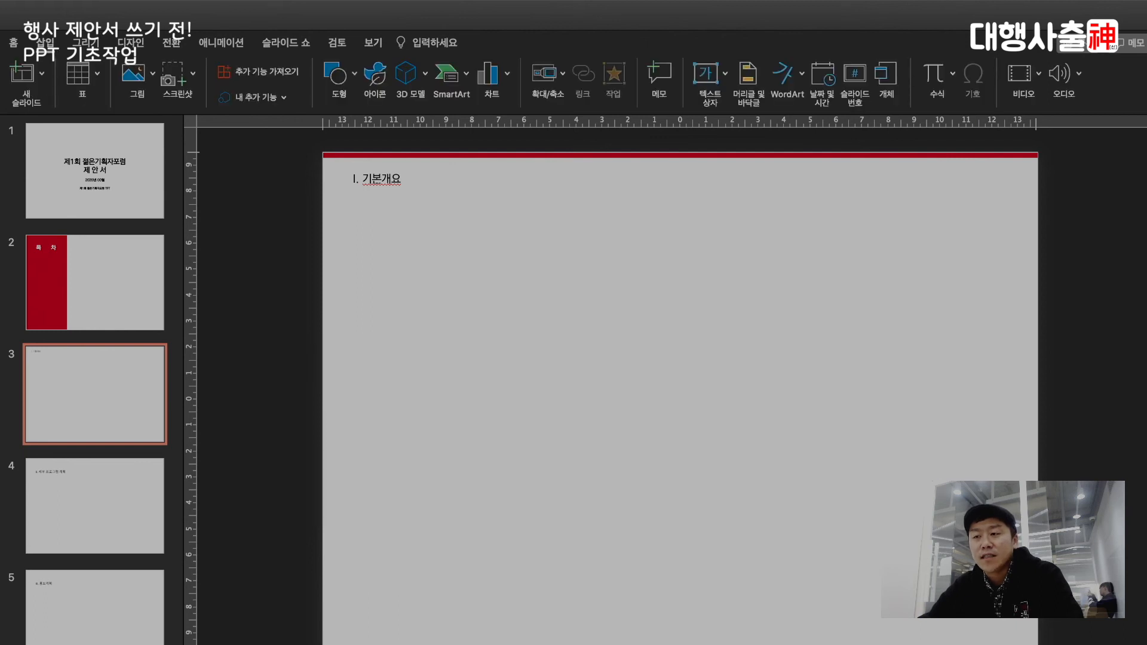
click(374, 43)
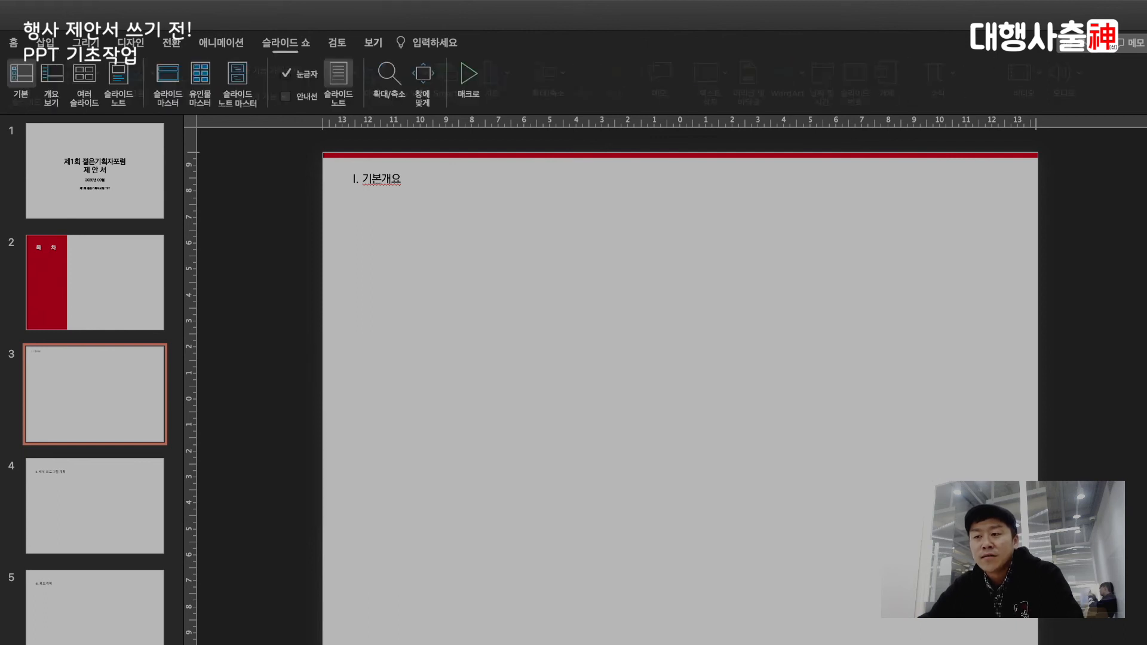
click(168, 78)
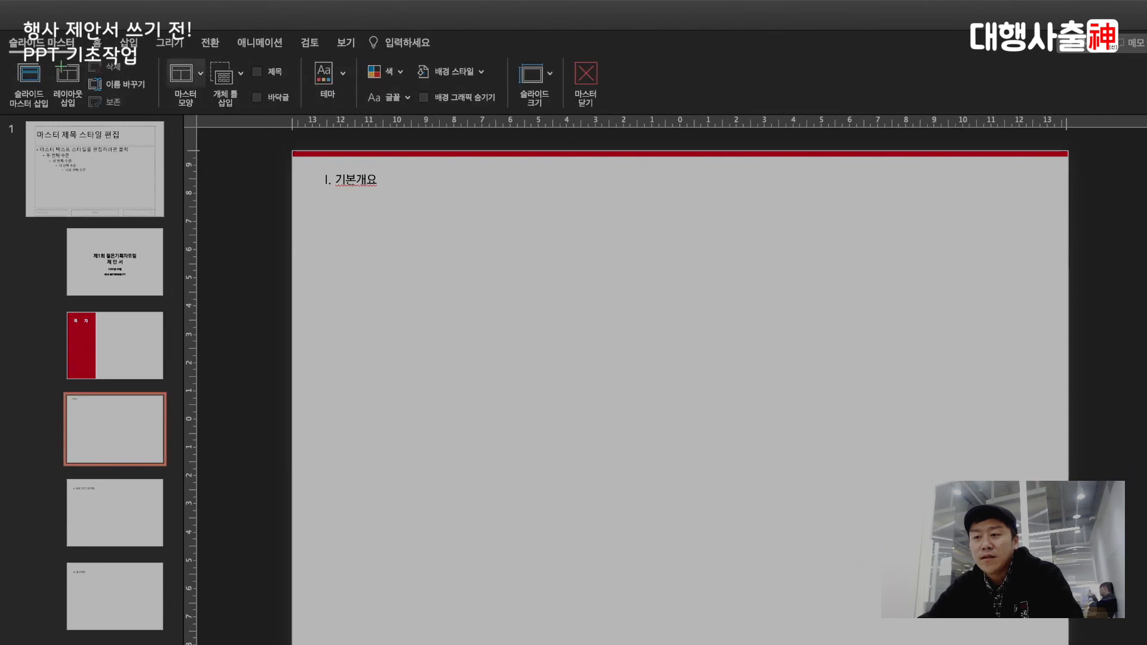
click(241, 73)
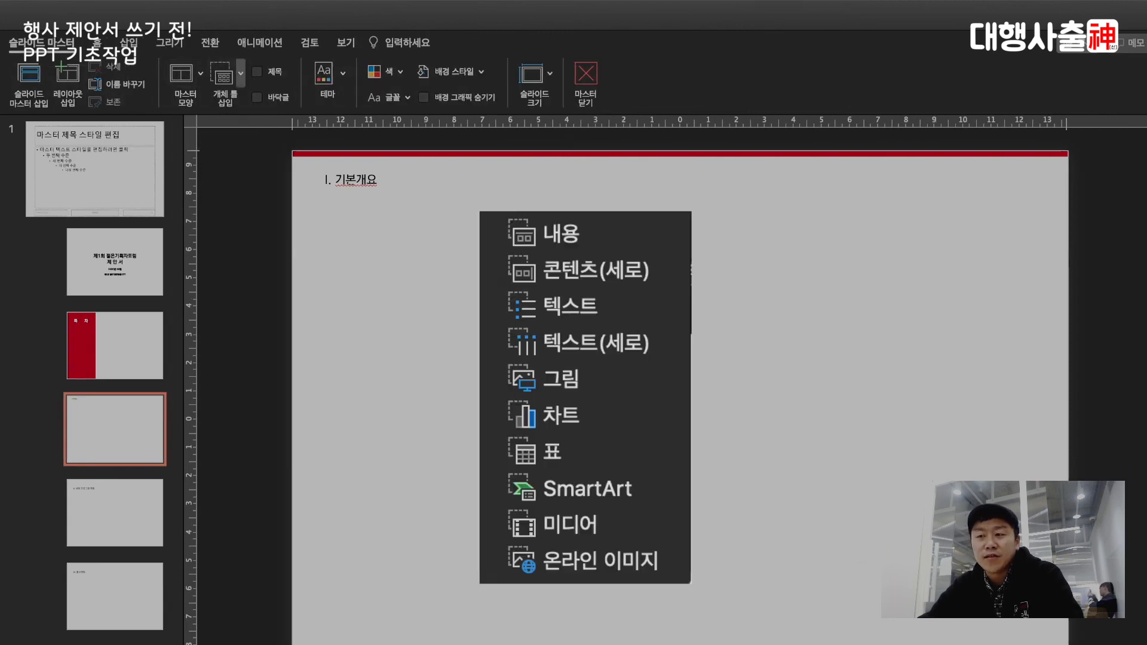
click(569, 307)
click(364, 223)
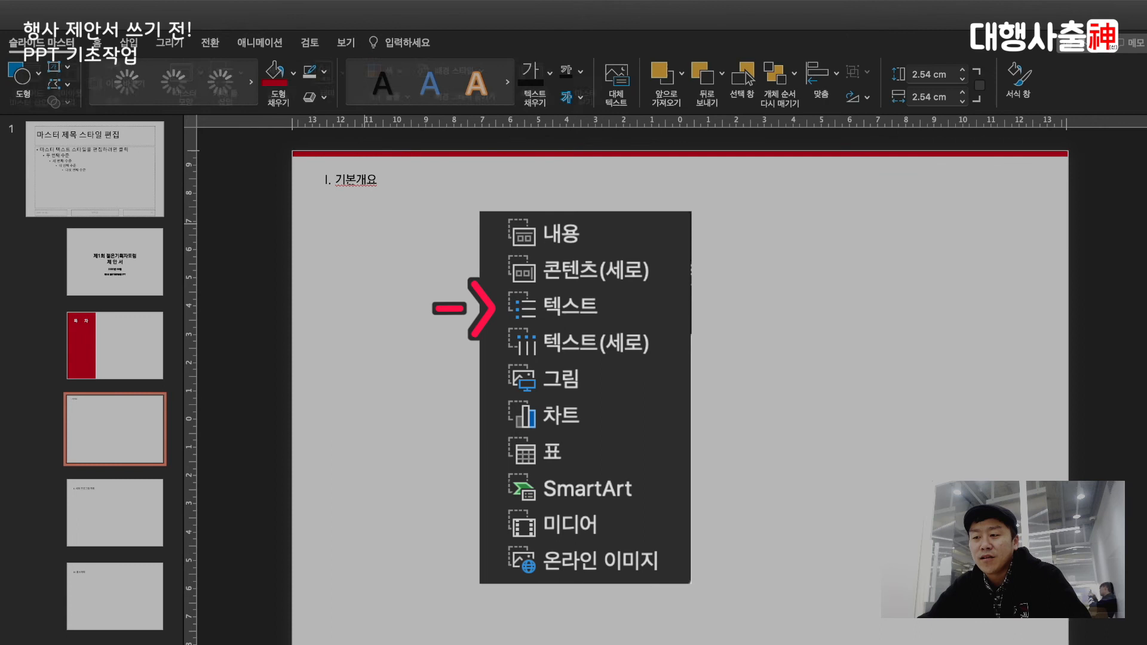
drag(437, 261, 918, 260)
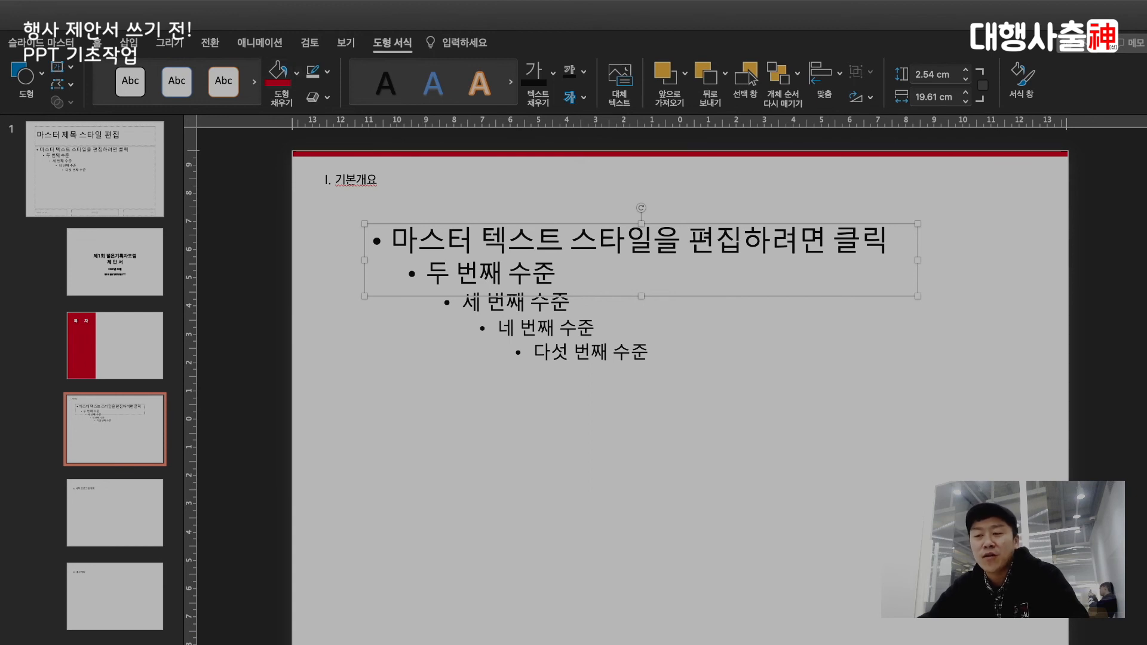
Format the placeholder as one unbulleted text level in KoPubWorld돋움체 at 18 pt and move it directly beneath the I. 기본개요 heading.
click(97, 43)
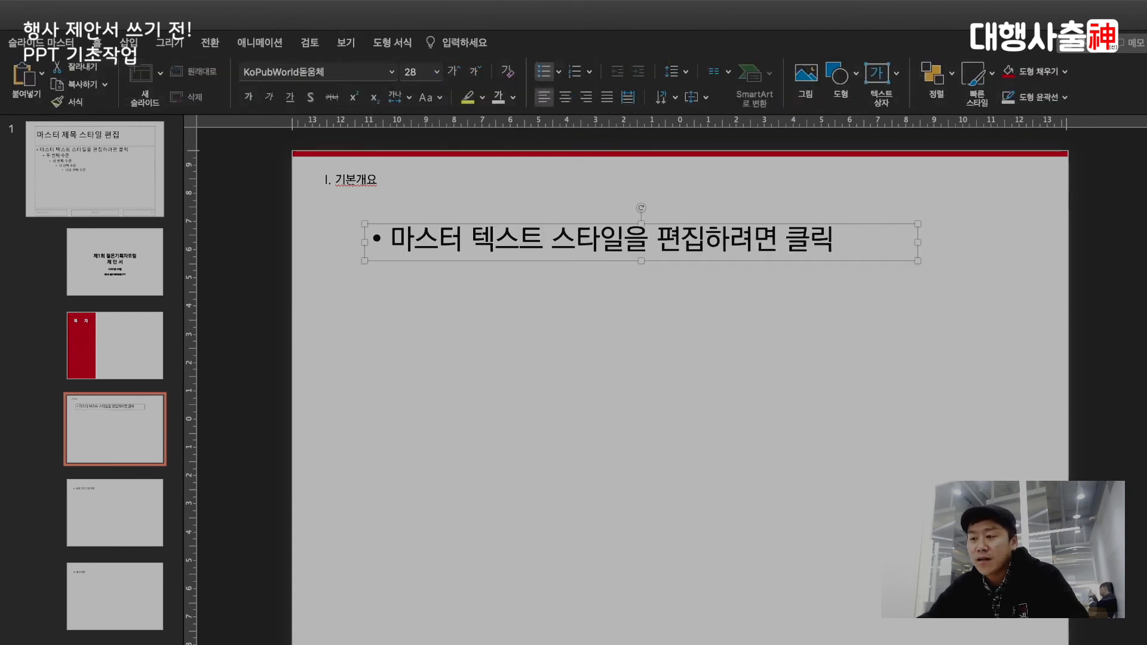
click(543, 71)
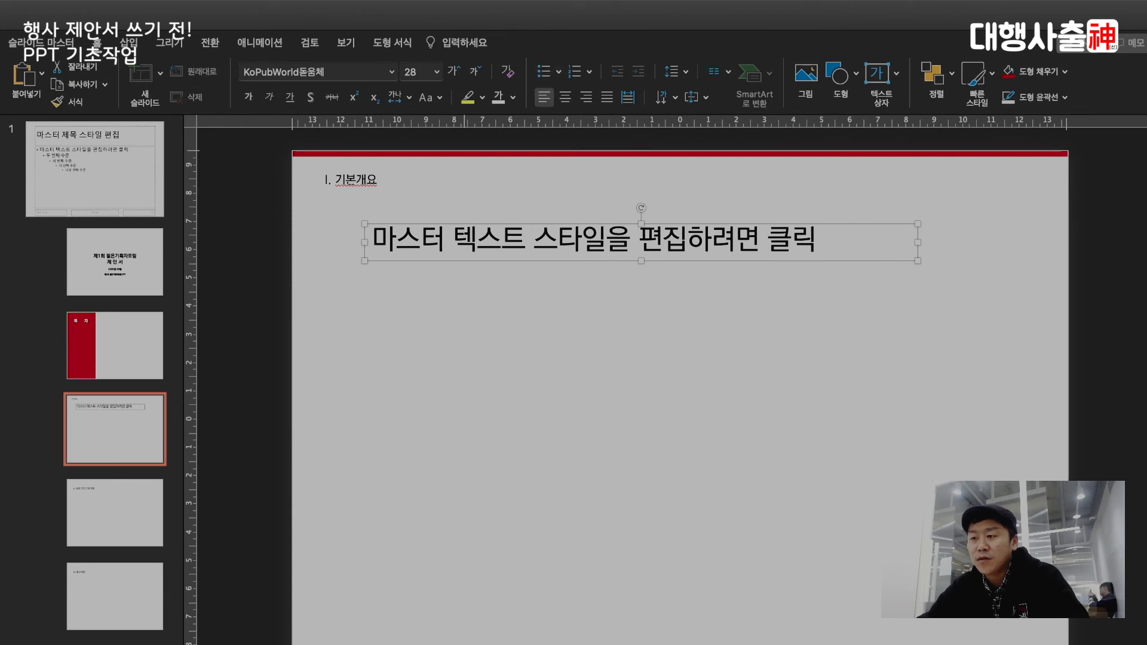
click(475, 71)
click(474, 71)
click(475, 71)
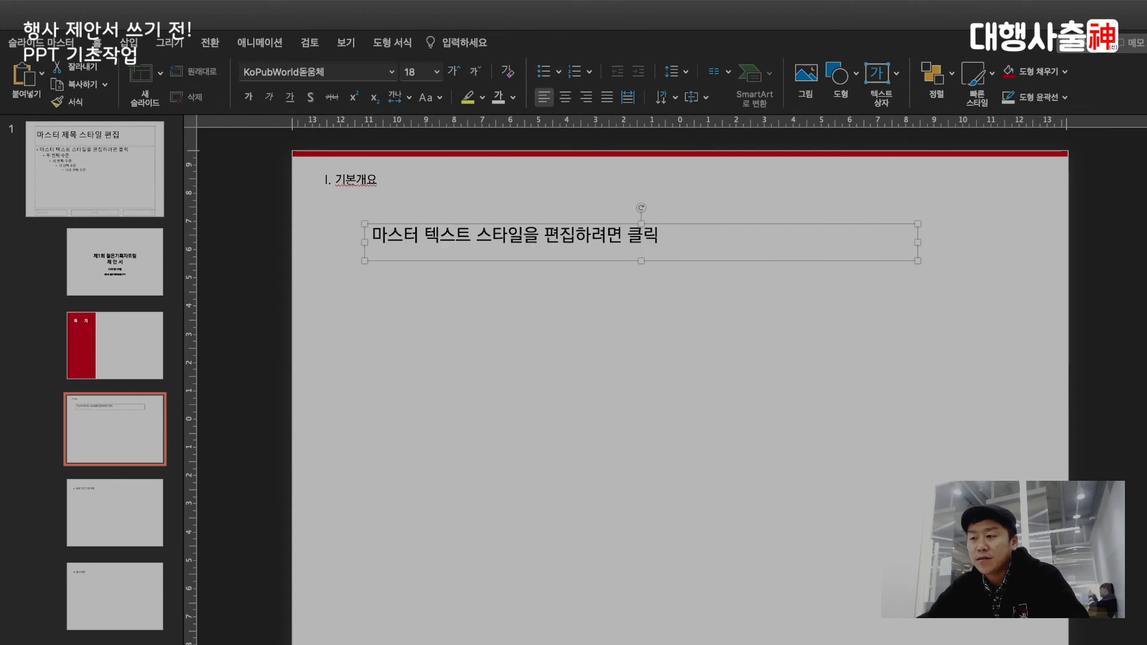
drag(466, 259, 432, 227)
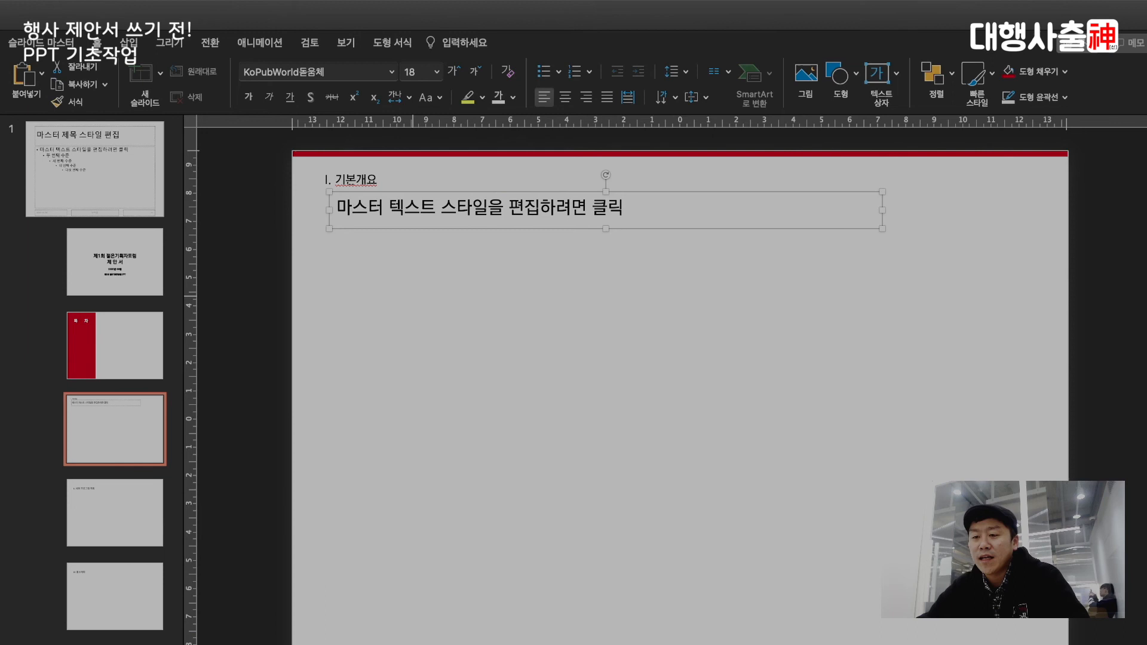
key(Escape)
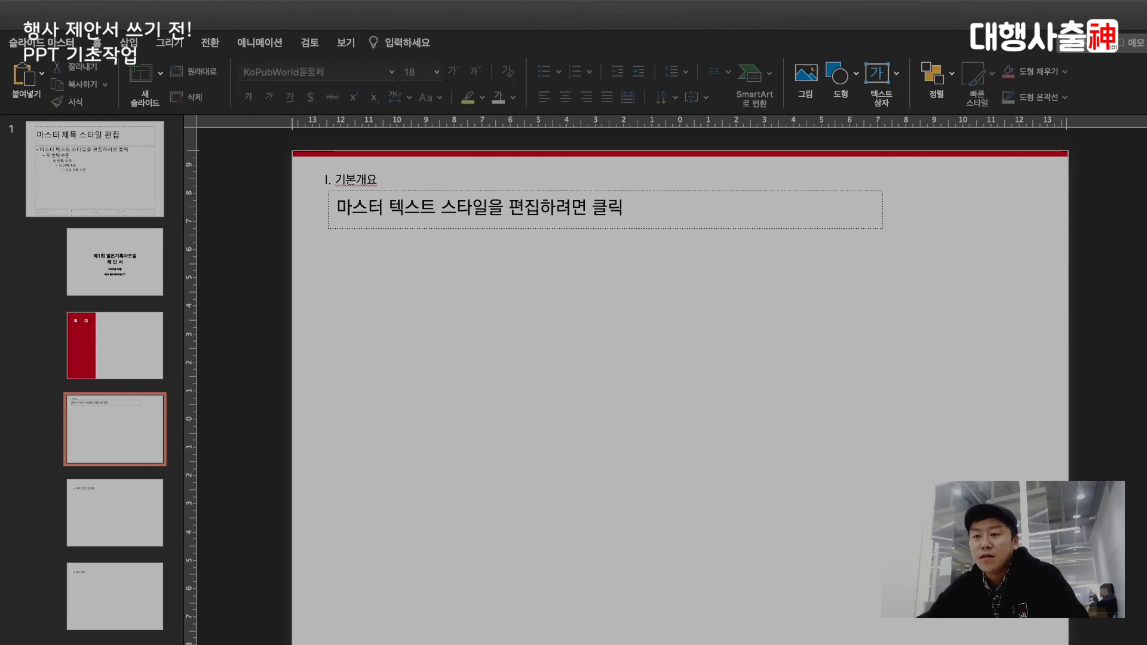
Close the slide master and fill slide 3's text placeholder with "1. 왜 하는데?".
click(41, 43)
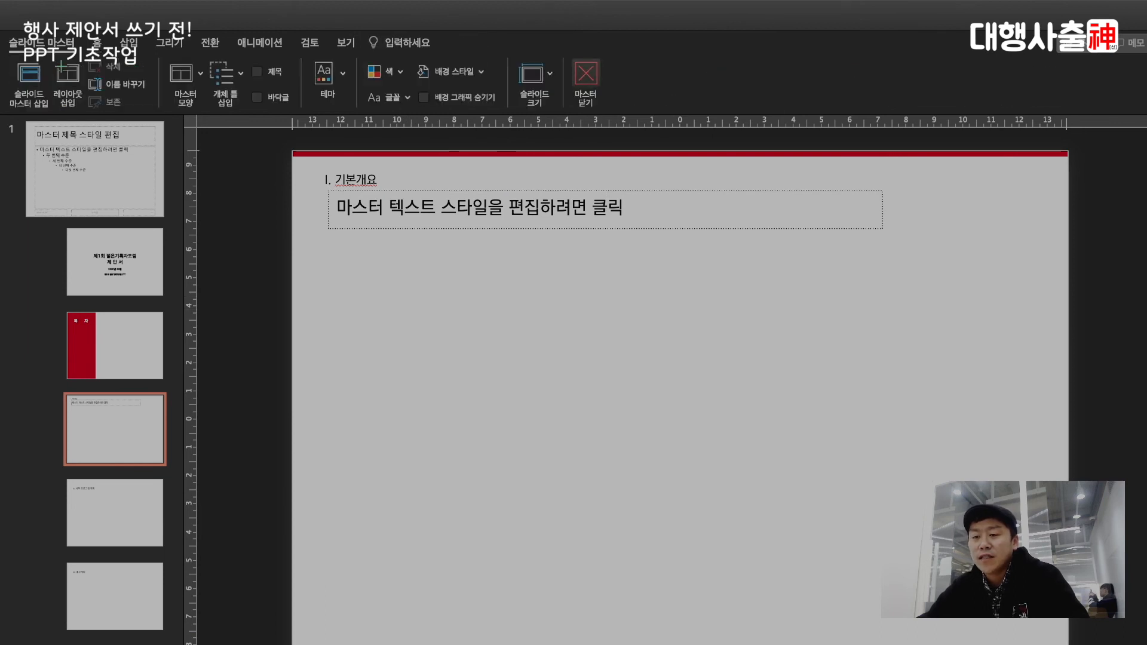
click(586, 83)
click(94, 282)
click(95, 394)
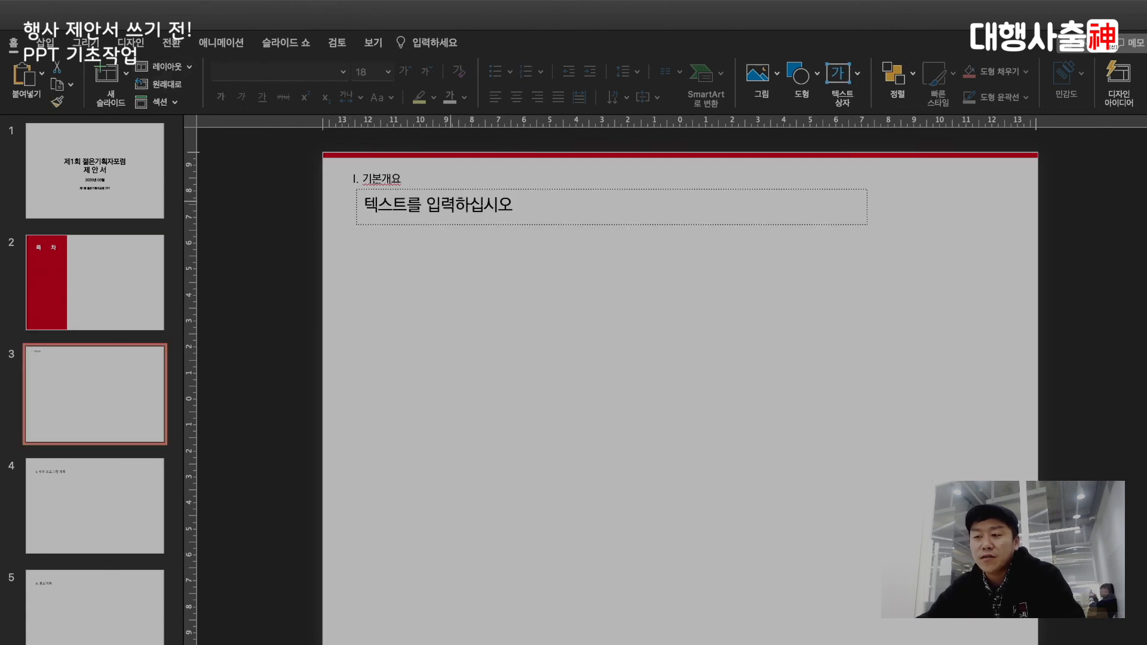
click(451, 202)
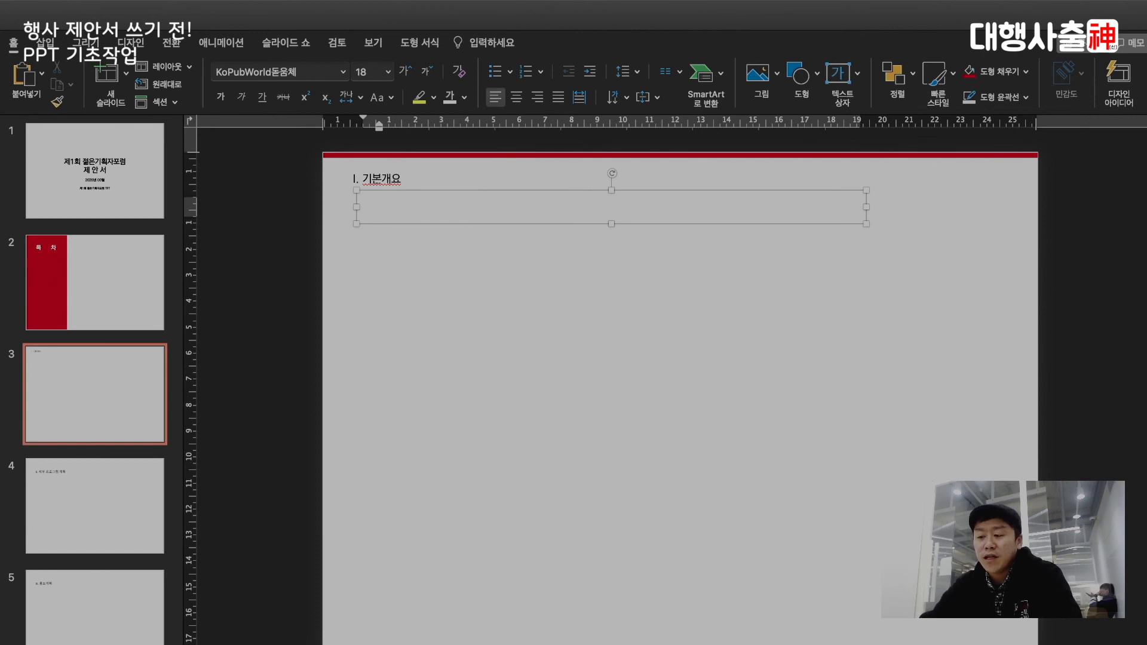
text(1. )
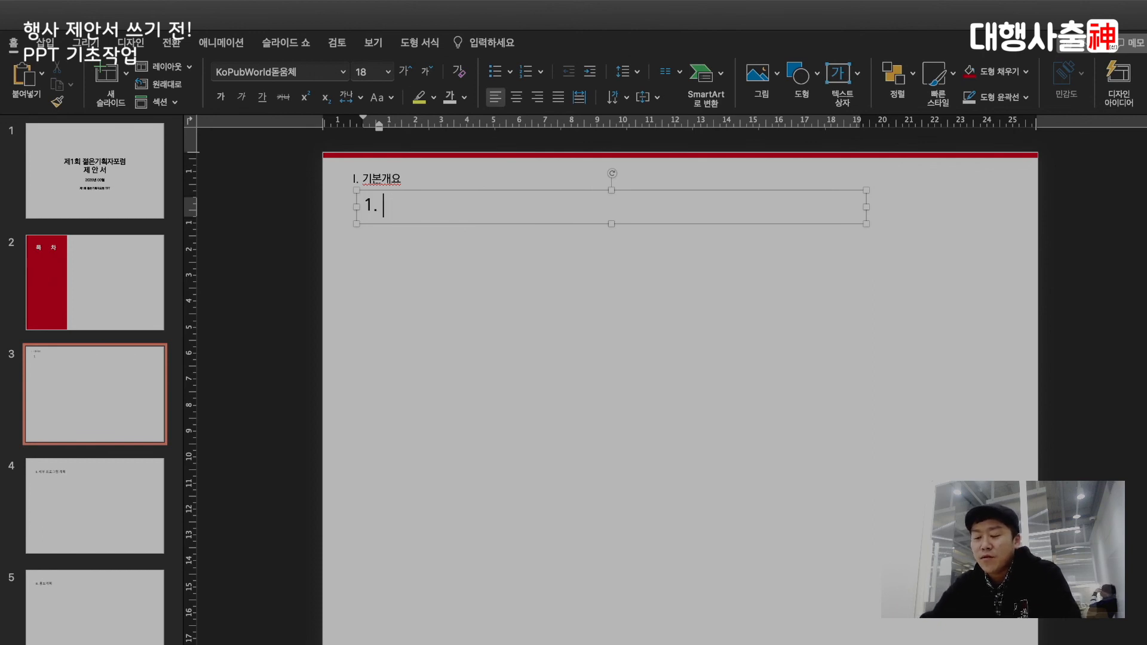
text(왜 하는데?)
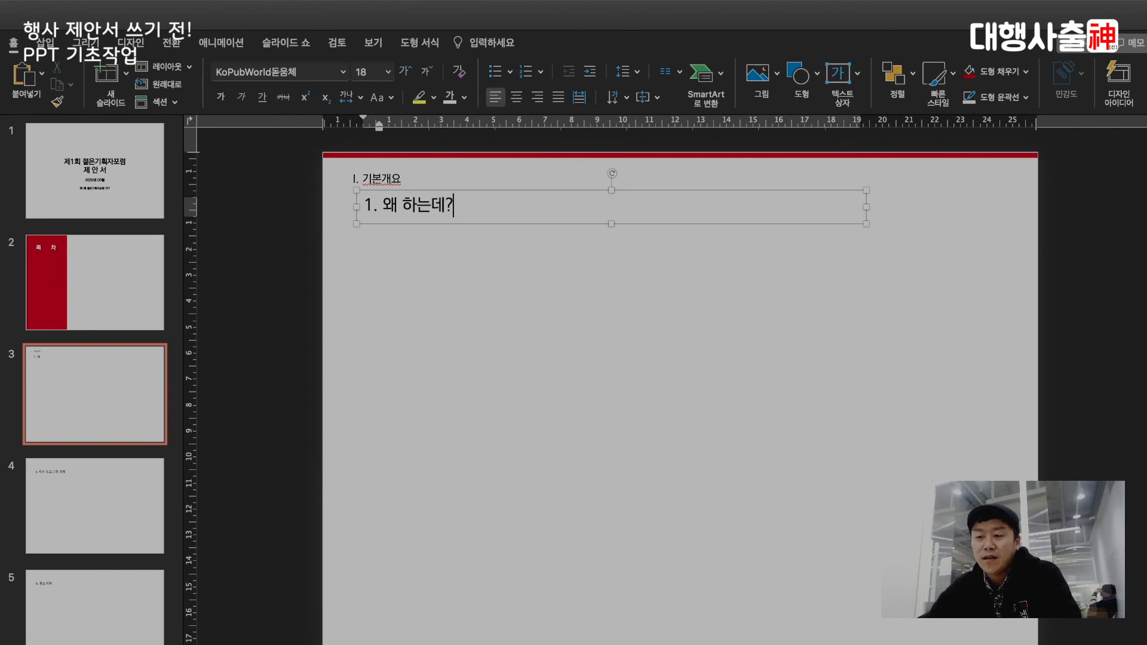
key(Escape)
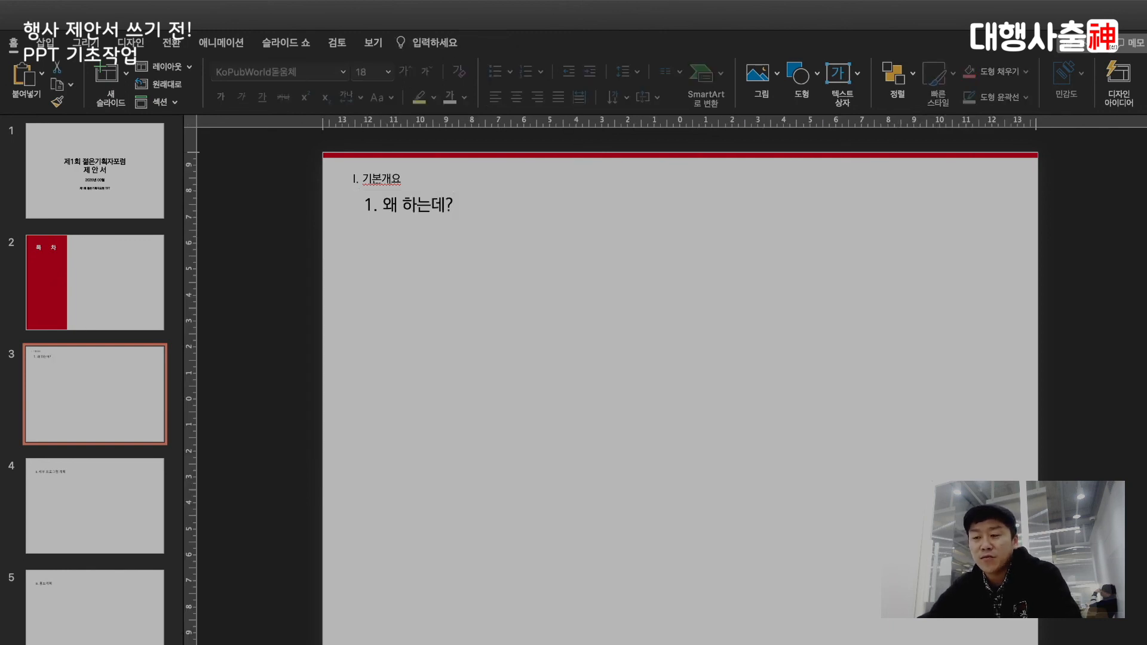
Add a copy of slide 3 after it and change the copy's subheading to "2. 그래서 뭘 할건데?".
key(super+v)
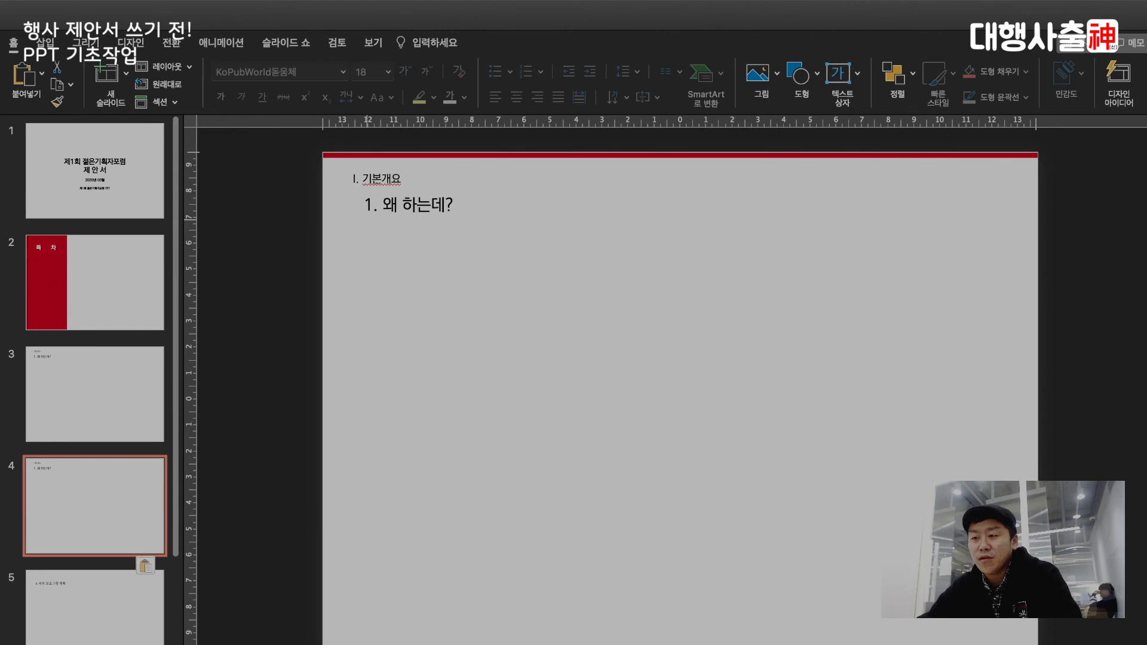
click(365, 205)
key(shift+Right)
text(2)
key(Right)
key(Right)
key(shift+super+Right)
text(그래서 ㅁ뭘 할건데?)
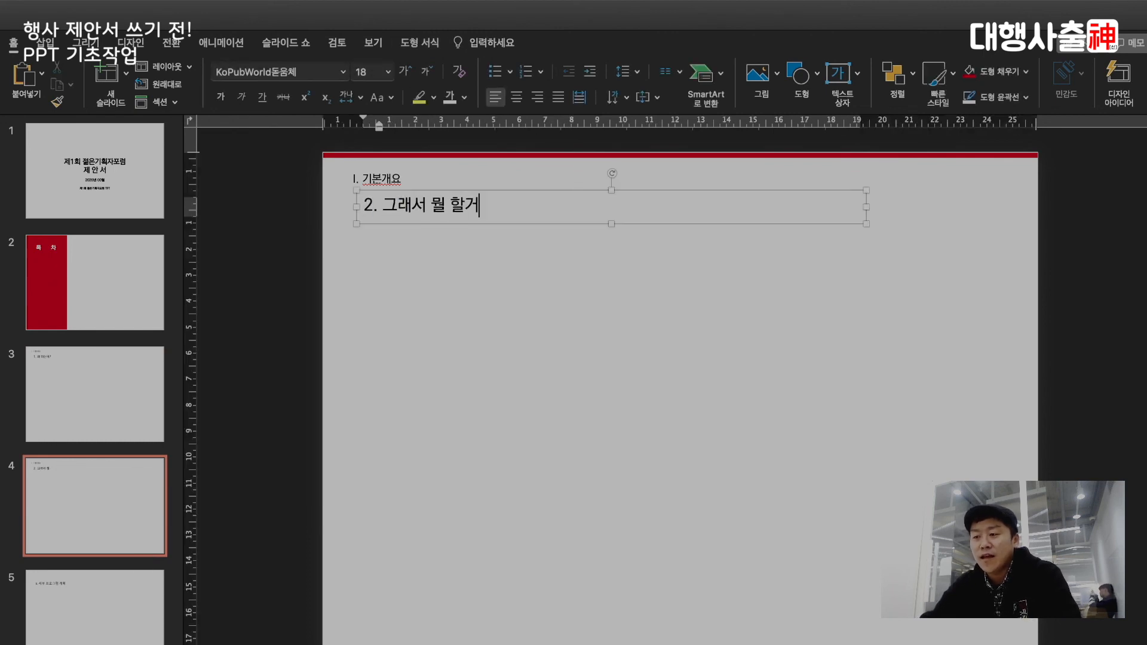
key(Escape)
key(Escape)
key(Up)
key(Down)
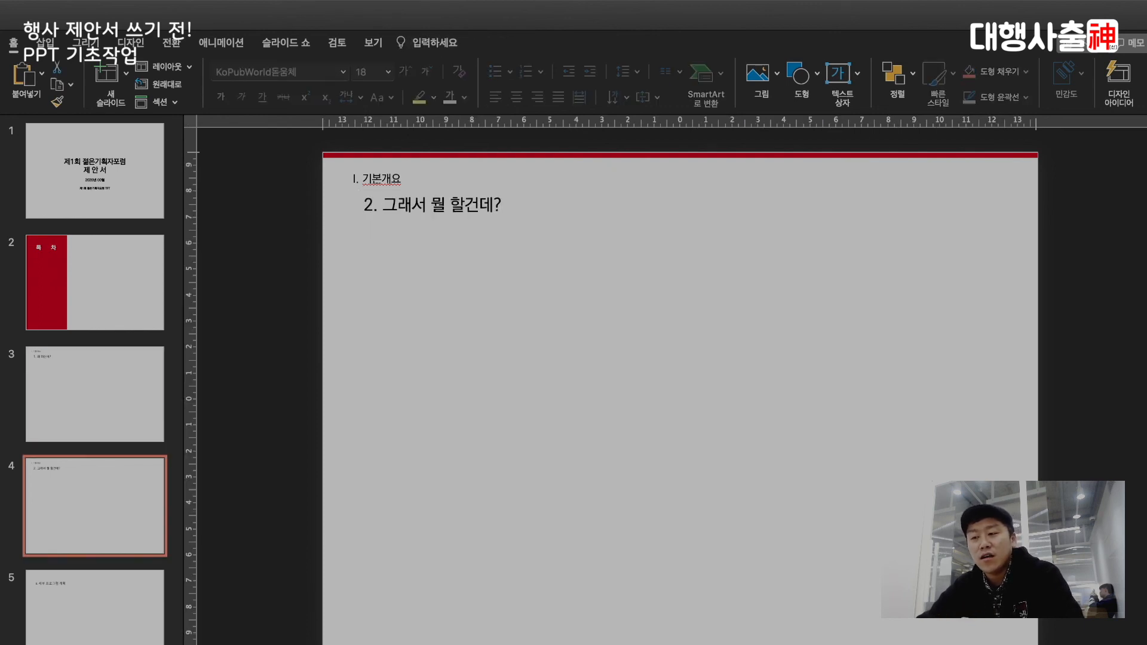
Reopen slide 3's layout in the slide master and set its subheading placeholder to red text in the Tmon몬소리OTF font.
key(Up)
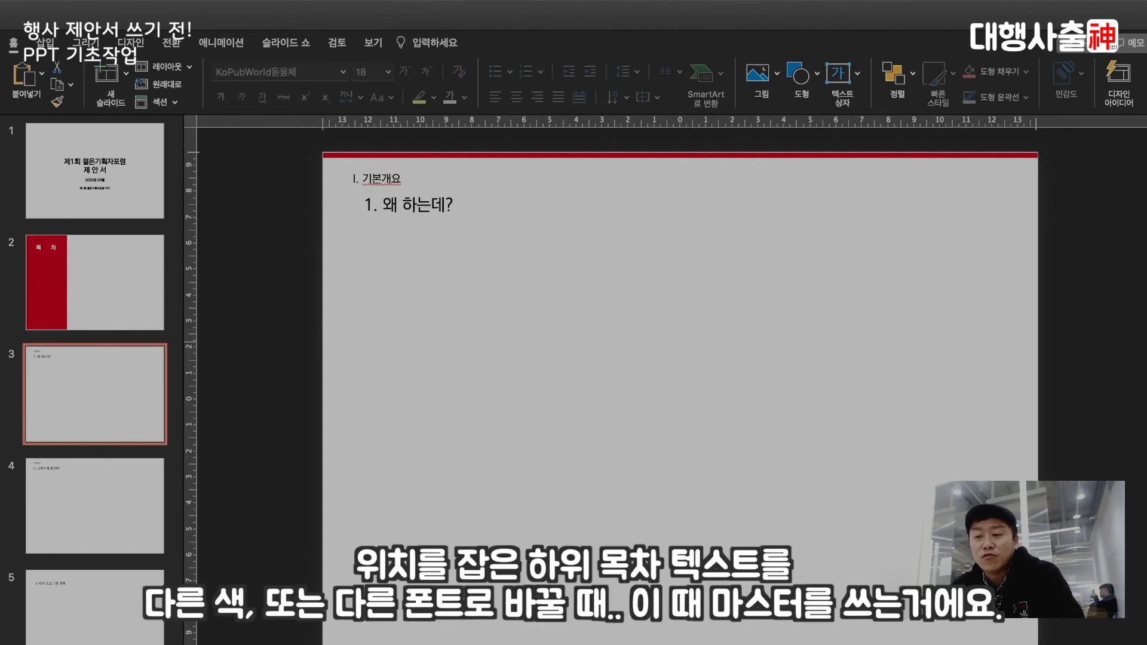
click(373, 43)
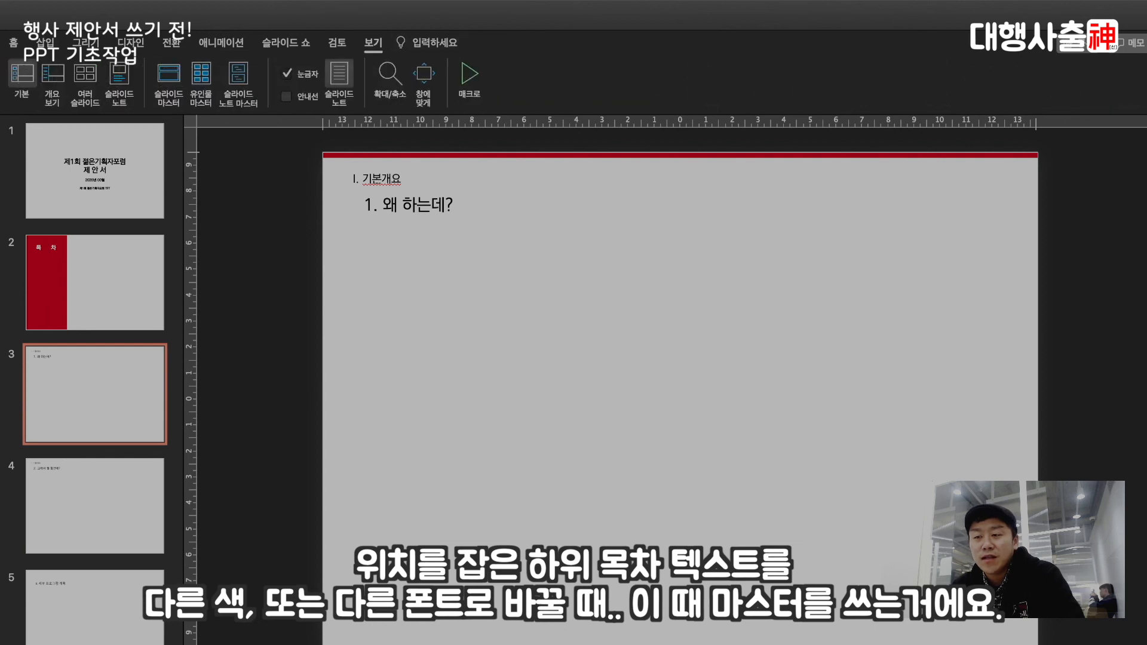
click(170, 77)
click(337, 208)
key(Escape)
click(97, 43)
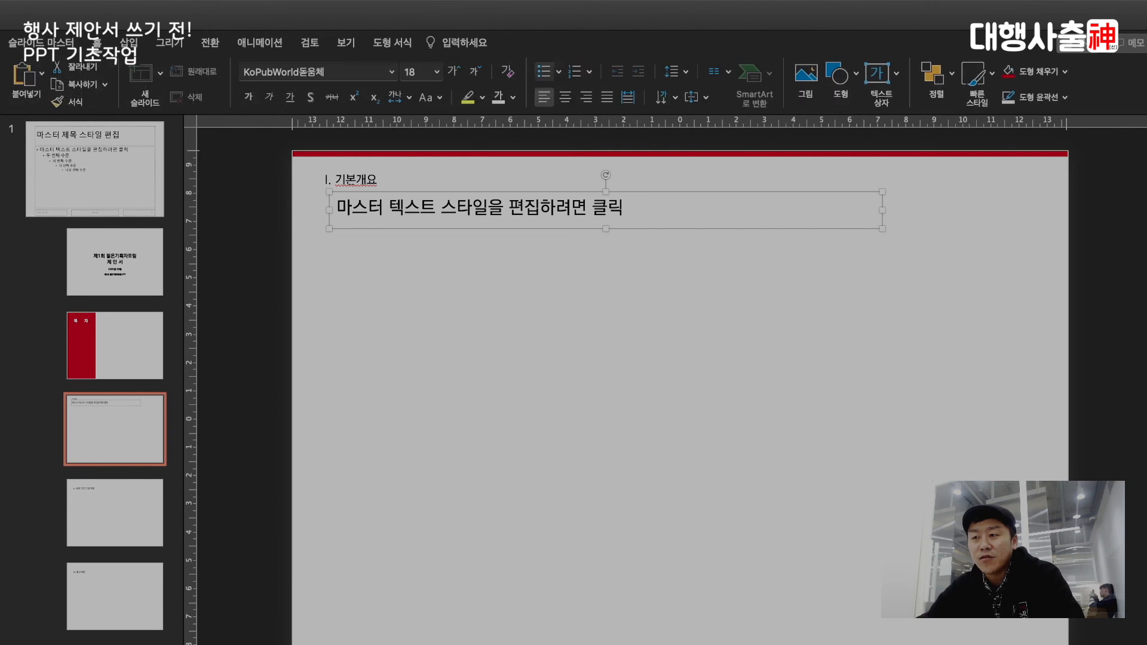
click(503, 233)
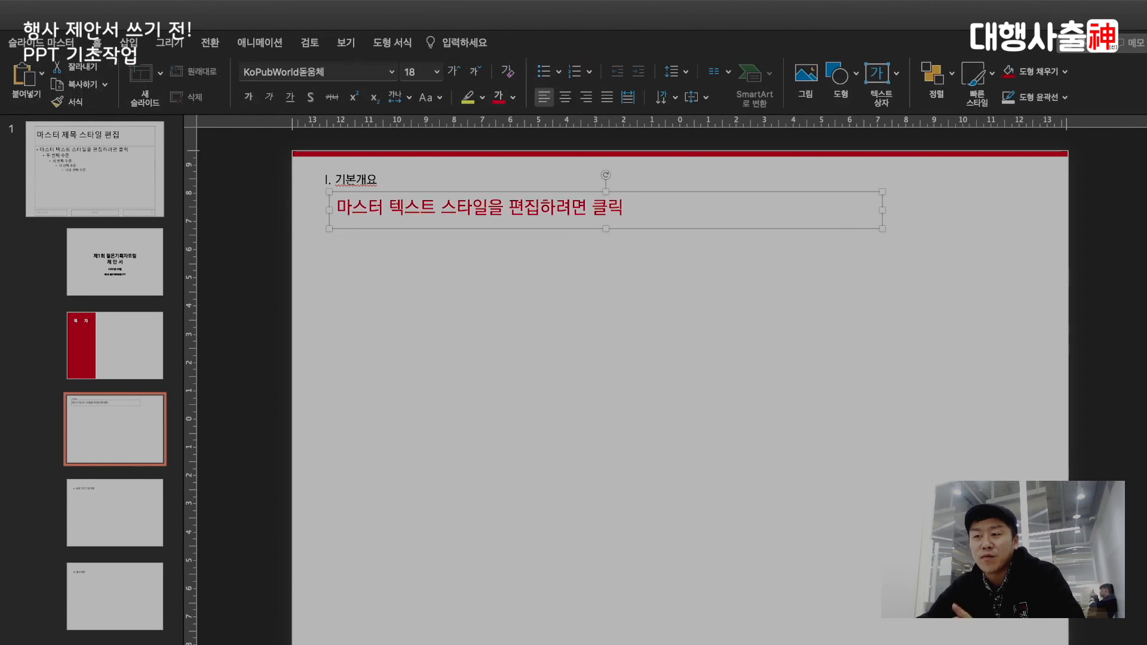
click(319, 71)
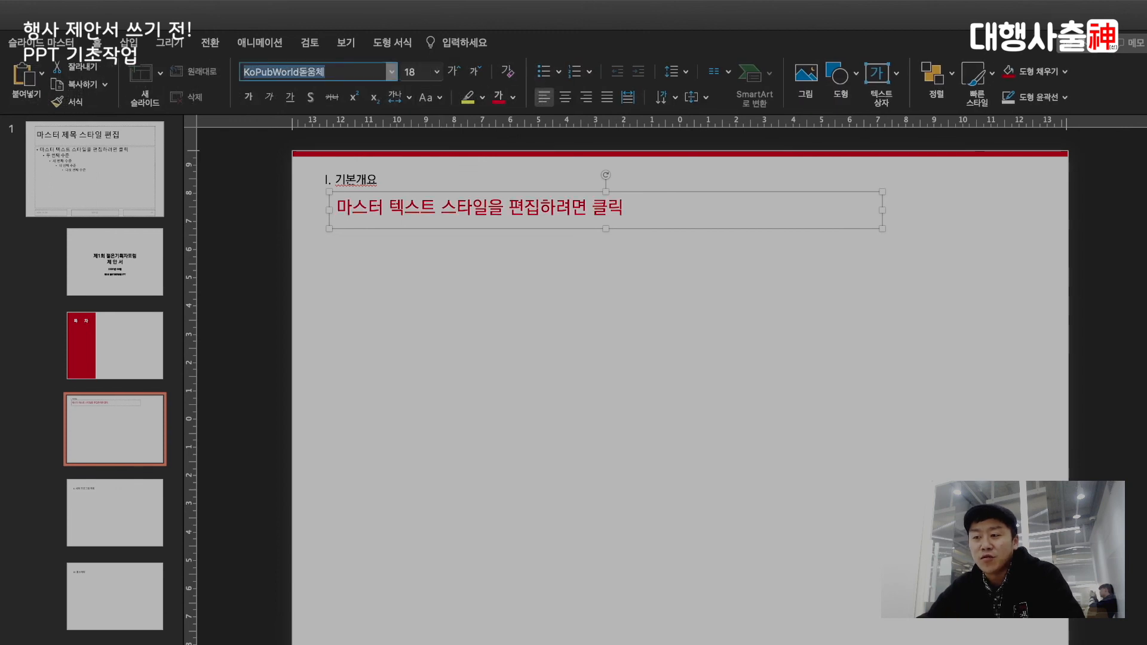
click(298, 179)
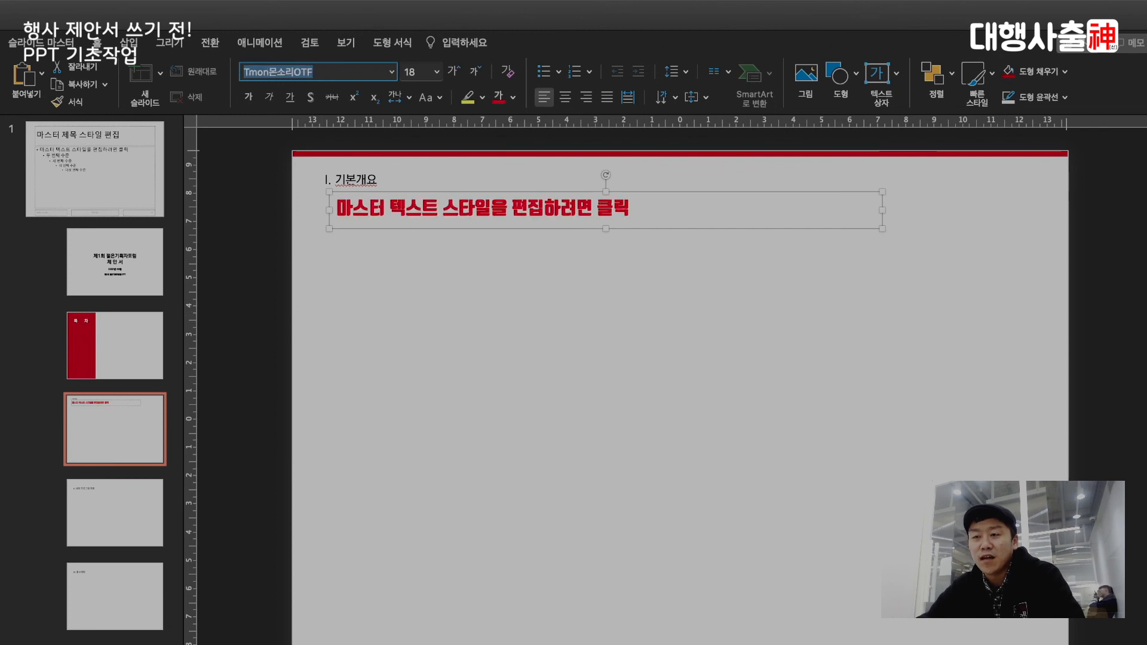
Close the slide master and check the subheadings on slides 3 and 4.
click(41, 43)
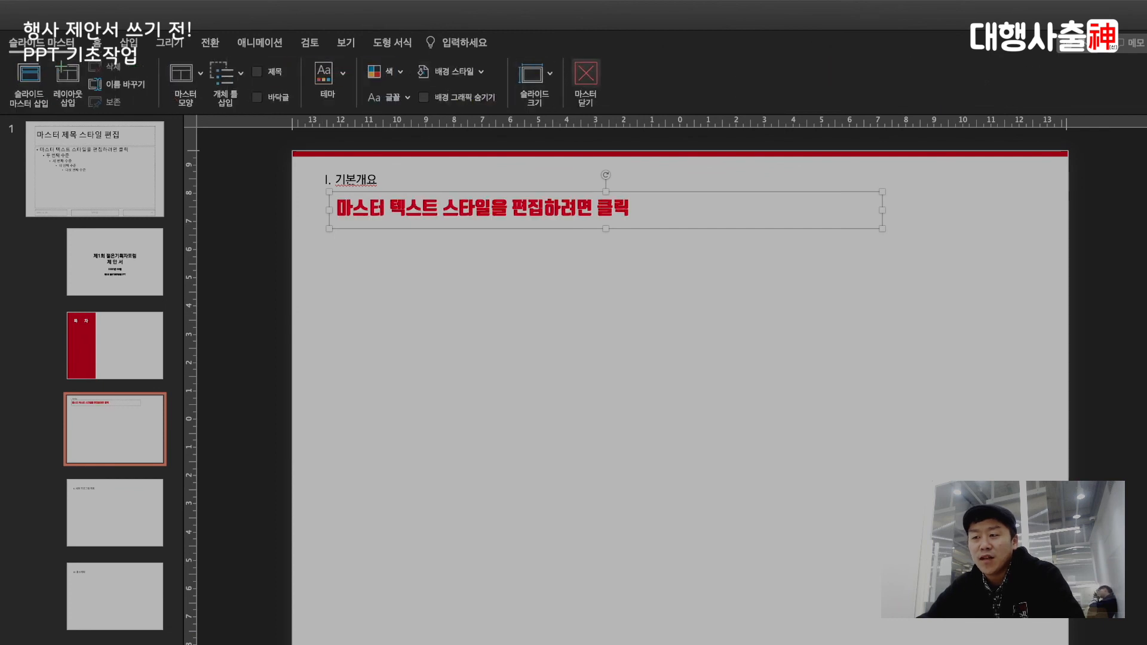
click(587, 73)
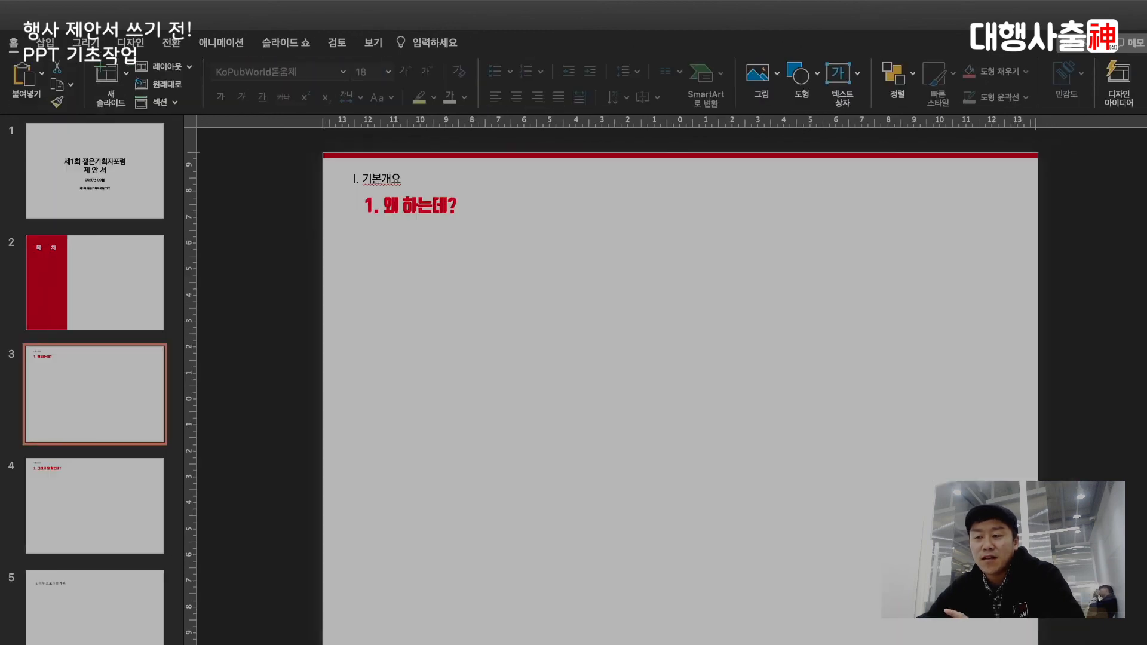
key(Down)
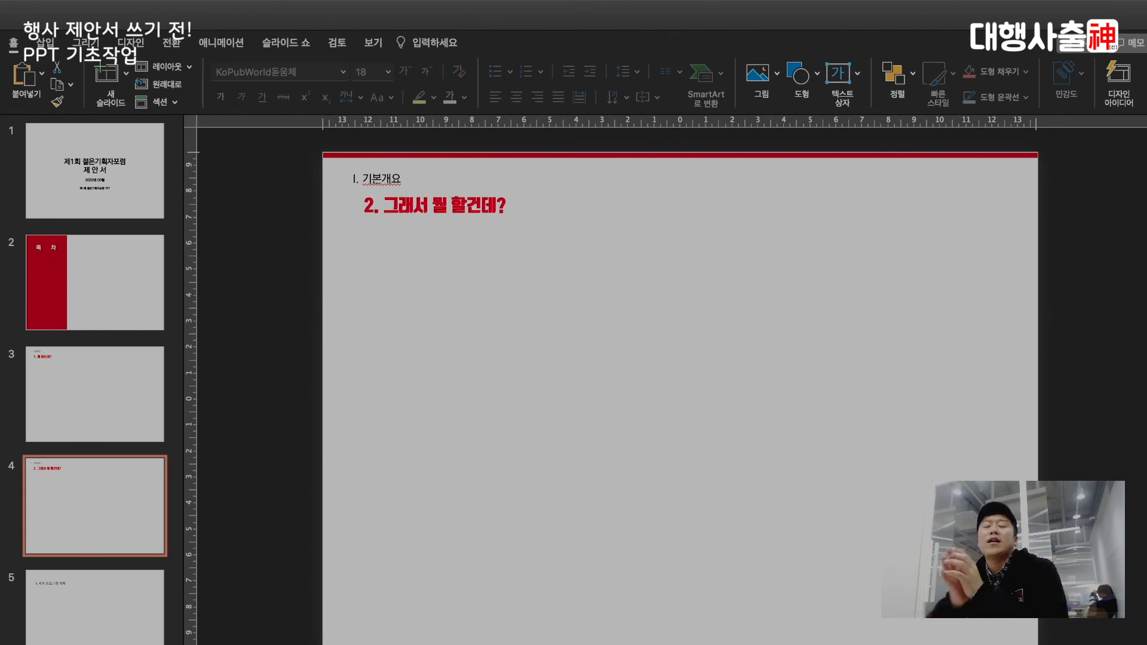